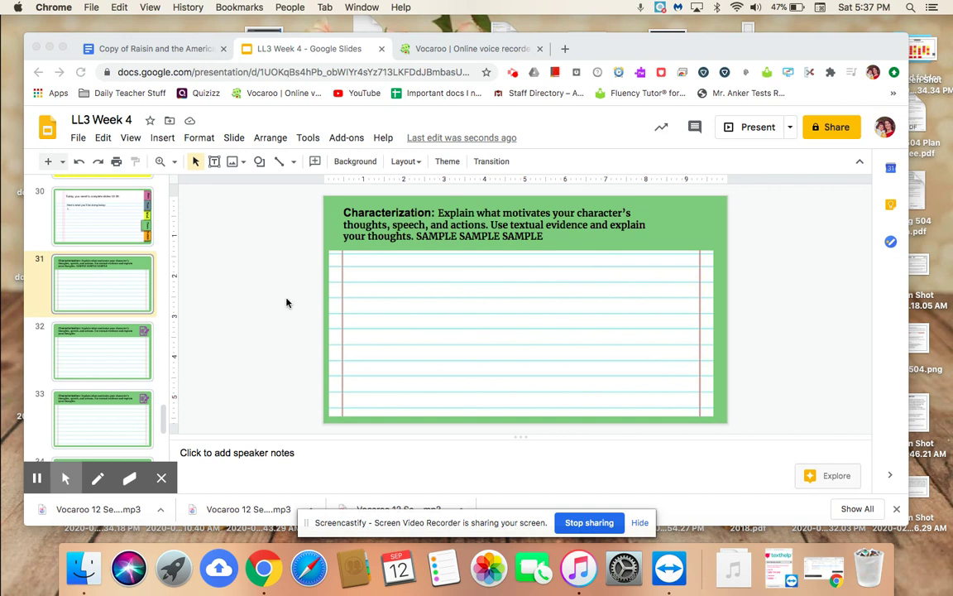
Copy the sample answer from the 'Who is George?' slide and paste it into slide 31's lined box
{"action": "scroll", "coordinate": [113, 298], "scroll_direction": "up", "scroll_amount": 1}
{"action": "scroll", "coordinate": [113, 299], "scroll_direction": "up", "scroll_amount": 20}
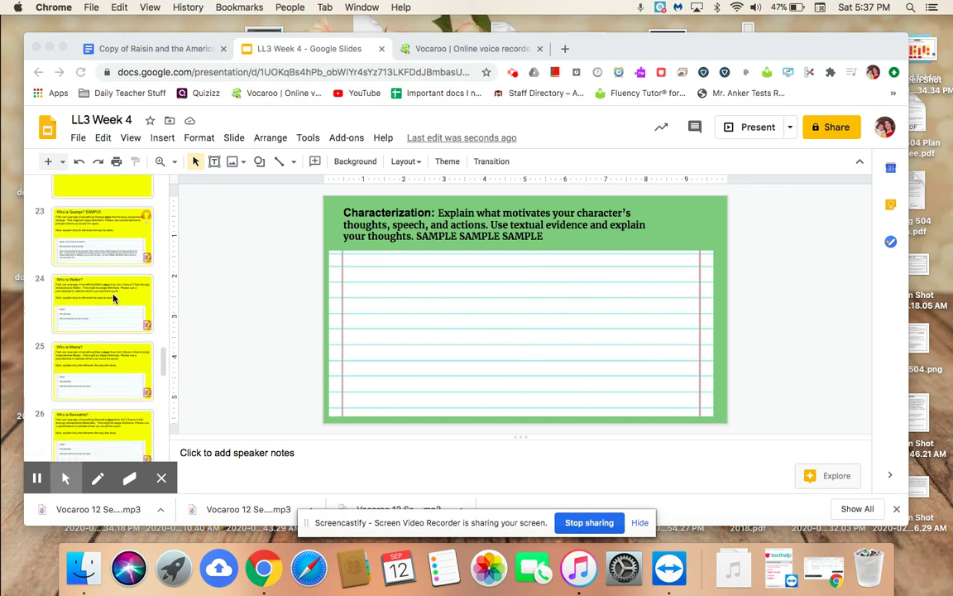
{"action": "scroll", "coordinate": [113, 299], "scroll_direction": "up", "scroll_amount": 10}
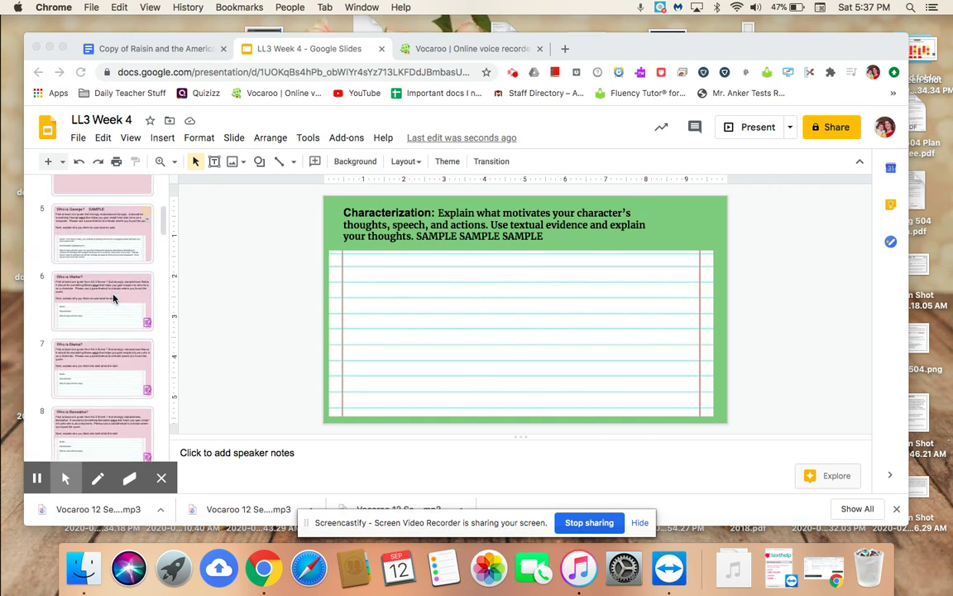
{"action": "scroll", "coordinate": [114, 298], "scroll_direction": "down", "scroll_amount": 5}
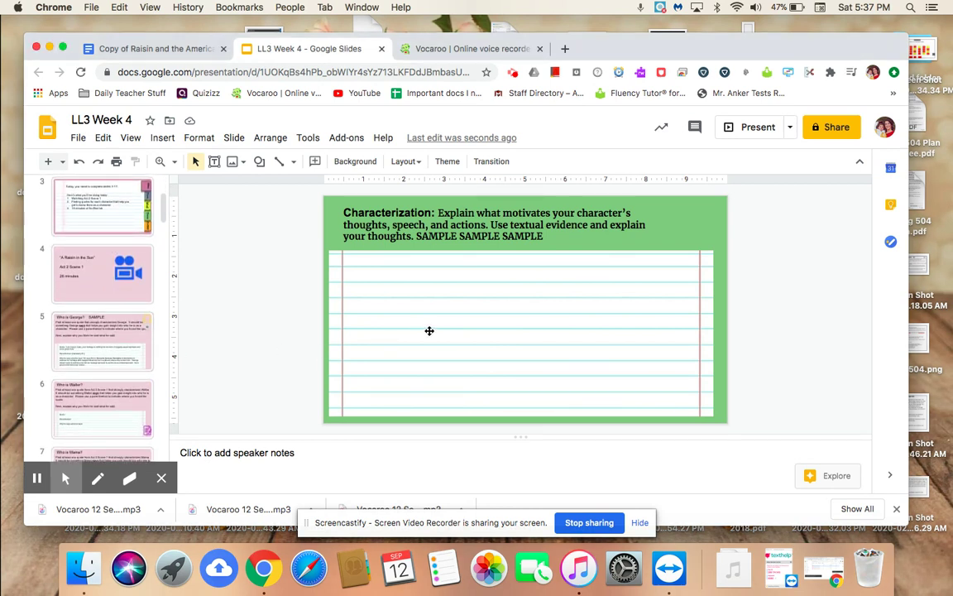
{"action": "left_click", "coordinate": [91, 303]}
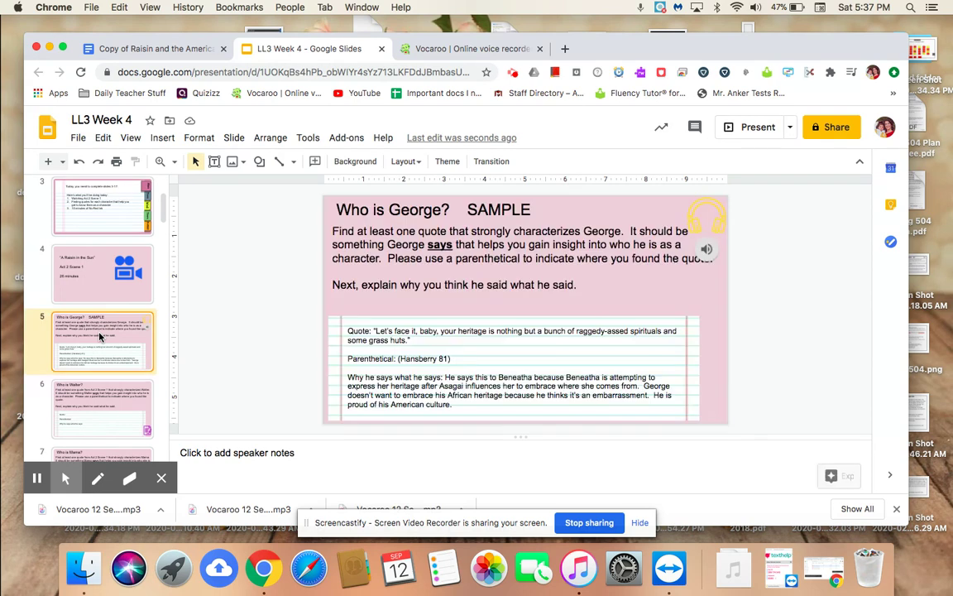
{"action": "left_click", "coordinate": [457, 405]}
{"action": "left_click_drag", "start_coordinate": [459, 404], "coordinate": [344, 331]}
{"action": "key", "text": "super+c"}
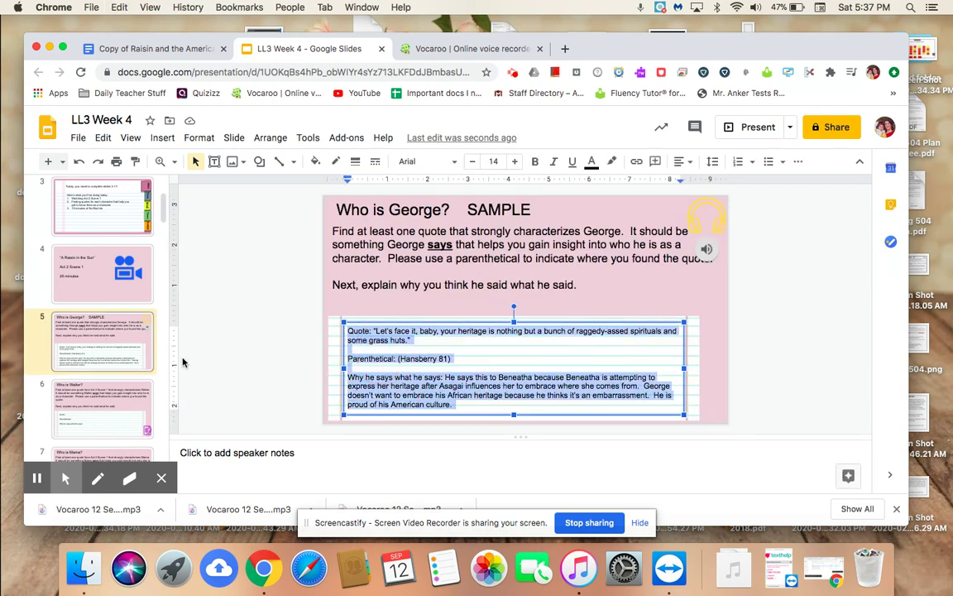
{"action": "scroll", "coordinate": [120, 356], "scroll_direction": "down", "scroll_amount": 15}
{"action": "scroll", "coordinate": [128, 378], "scroll_direction": "down", "scroll_amount": 15}
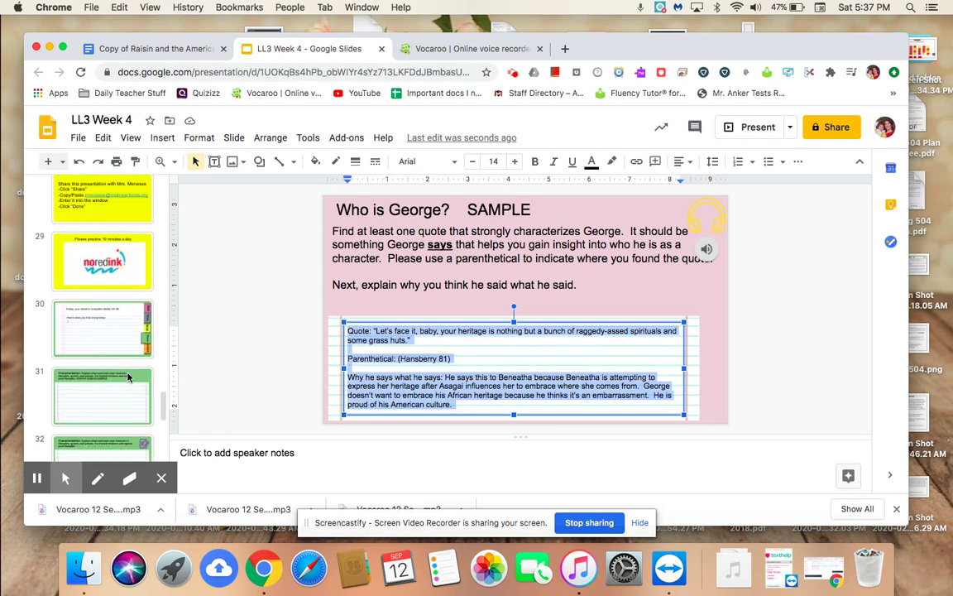
{"action": "left_click", "coordinate": [138, 376]}
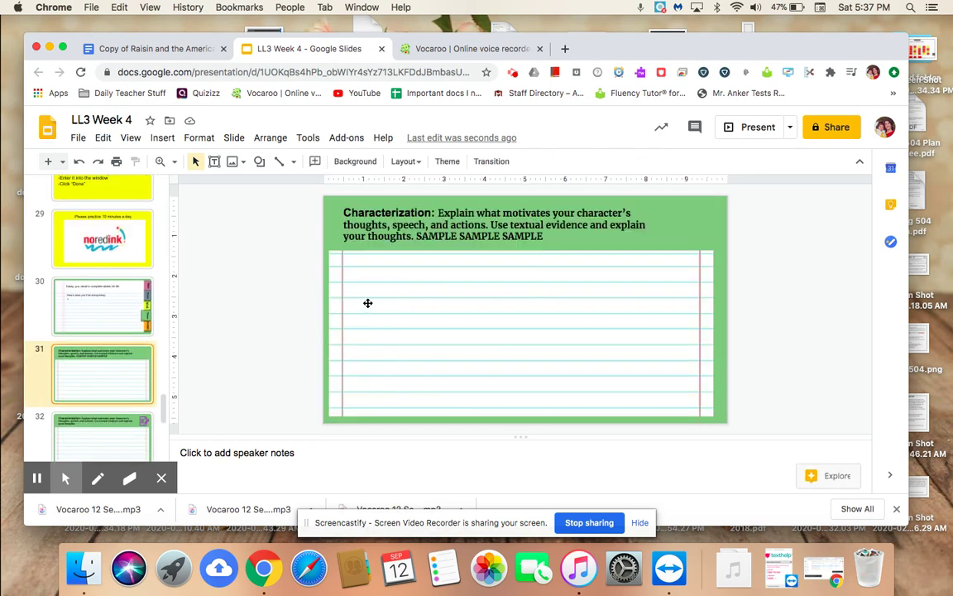
{"action": "left_click", "coordinate": [362, 264]}
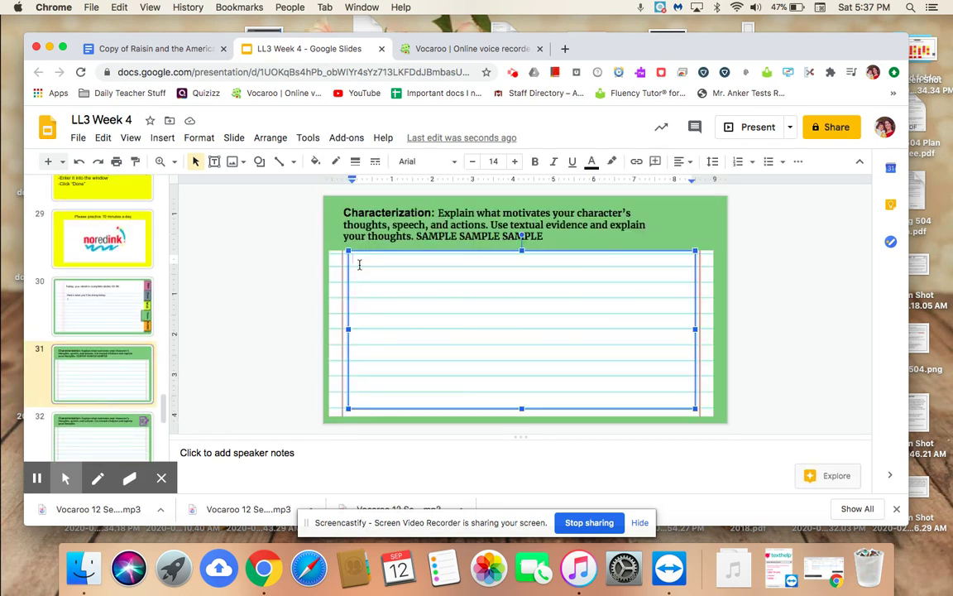
{"action": "key", "text": "super+v"}
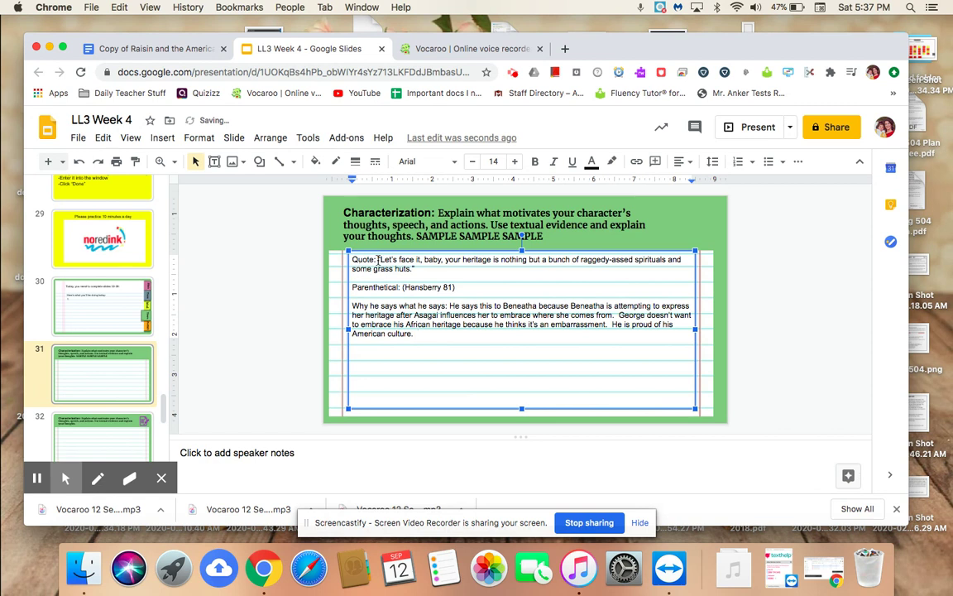
Remove the Quote, Parenthetical and explanation labels, joining quote, (Hansberry 81) and explanation into one paragraph
{"action": "left_click", "coordinate": [377, 260]}
{"action": "key", "text": "BackSpace"}
{"action": "key", "text": "BackSpace"}
{"action": "key", "text": "BackSpace"}
{"action": "key", "text": "BackSpace"}
{"action": "key", "text": "BackSpace"}
{"action": "key", "text": "BackSpace"}
{"action": "key", "text": "BackSpace"}
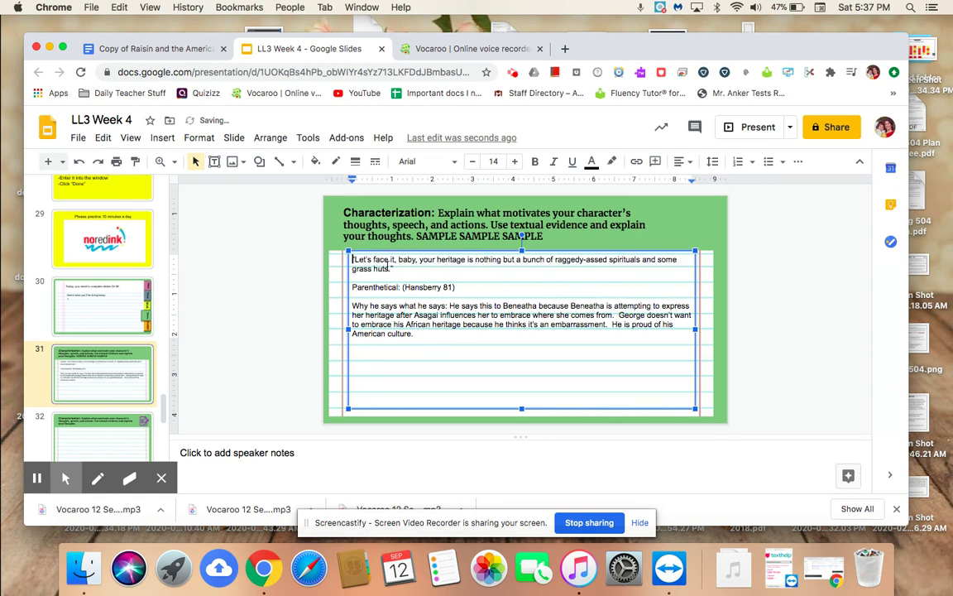
{"action": "left_click", "coordinate": [404, 287]}
{"action": "key", "text": "BackSpace"}
{"action": "key", "text": "BackSpace"}
{"action": "key", "text": "BackSpace"}
{"action": "key", "text": "BackSpace"}
{"action": "key", "text": "BackSpace"}
{"action": "key", "text": "BackSpace"}
{"action": "key", "text": "BackSpace"}
{"action": "key", "text": "BackSpace"}
{"action": "key", "text": "BackSpace"}
{"action": "key", "text": "BackSpace"}
{"action": "key", "text": "BackSpace"}
{"action": "key", "text": "BackSpace"}
{"action": "key", "text": "BackSpace"}
{"action": "key", "text": "BackSpace"}
{"action": "key", "text": "BackSpace"}
{"action": "key", "text": "BackSpace"}
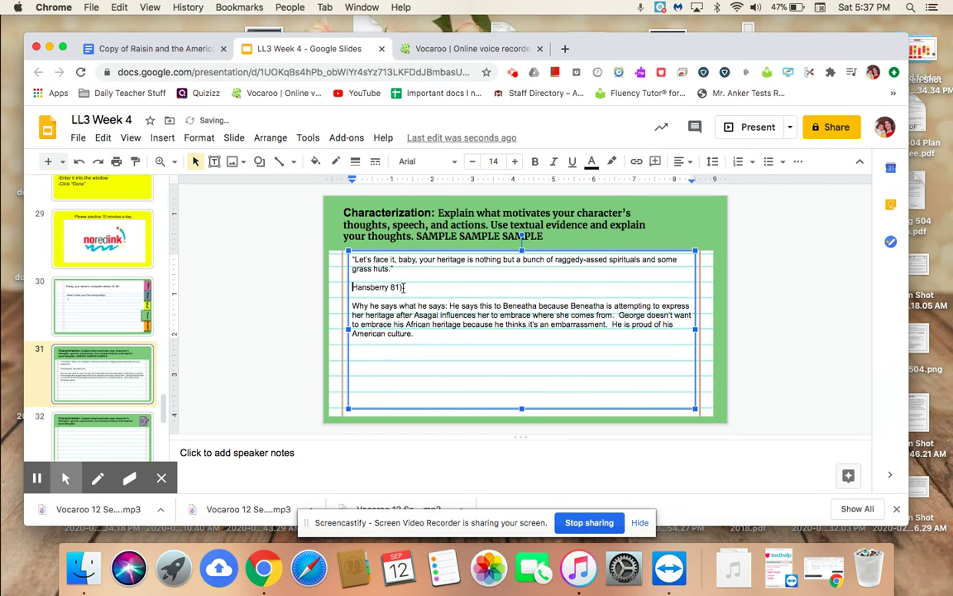
{"action": "key", "text": "BackSpace"}
{"action": "key", "text": "BackSpace"}
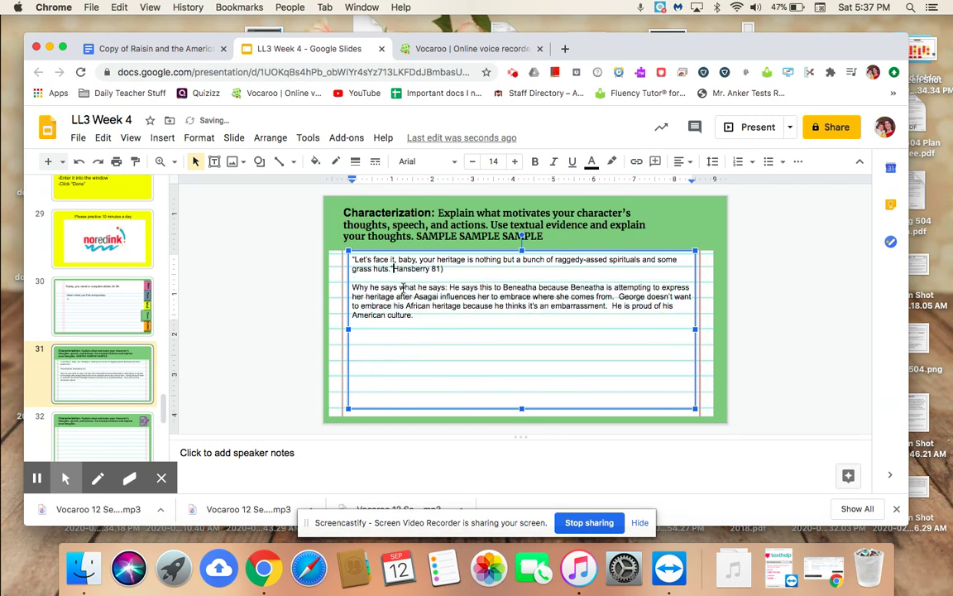
{"action": "type", "text": "("}
{"action": "left_click", "coordinate": [446, 268]}
{"action": "type", "text": "."}
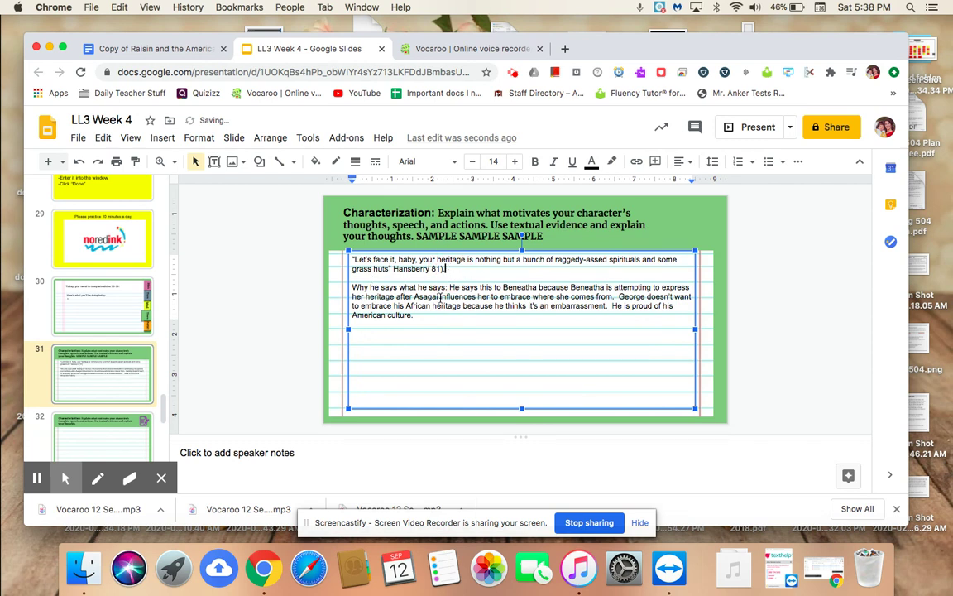
{"action": "left_click", "coordinate": [449, 286]}
{"action": "key", "text": "BackSpace"}
{"action": "key", "text": "BackSpace"}
{"action": "key", "text": "BackSpace"}
{"action": "key", "text": "BackSpace"}
{"action": "key", "text": "BackSpace"}
{"action": "key", "text": "BackSpace"}
{"action": "key", "text": "BackSpace"}
{"action": "key", "text": "BackSpace"}
{"action": "key", "text": "BackSpace"}
{"action": "key", "text": "BackSpace"}
{"action": "key", "text": "BackSpace"}
{"action": "key", "text": "BackSpace"}
{"action": "key", "text": "BackSpace"}
{"action": "key", "text": "BackSpace"}
{"action": "key", "text": "BackSpace"}
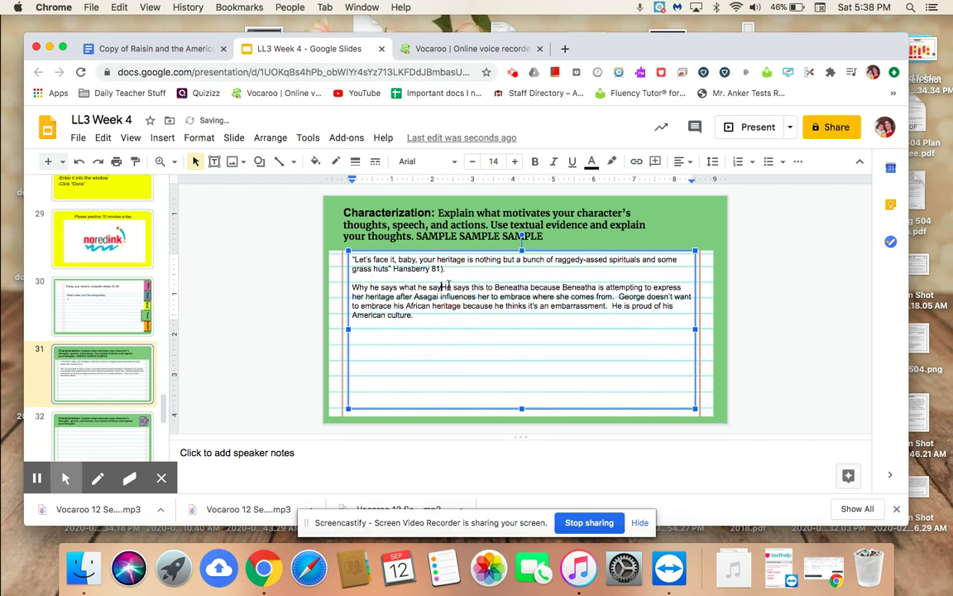
{"action": "key", "text": "BackSpace"}
{"action": "key", "text": "BackSpace"}
{"action": "key", "text": "BackSpace"}
{"action": "key", "text": "BackSpace"}
{"action": "key", "text": "BackSpace"}
{"action": "key", "text": "BackSpace"}
{"action": "key", "text": "BackSpace"}
{"action": "key", "text": "BackSpace"}
{"action": "key", "text": "BackSpace"}
{"action": "key", "text": "BackSpace"}
{"action": "key", "text": "BackSpace"}
{"action": "key", "text": "BackSpace"}
{"action": "key", "text": "BackSpace"}
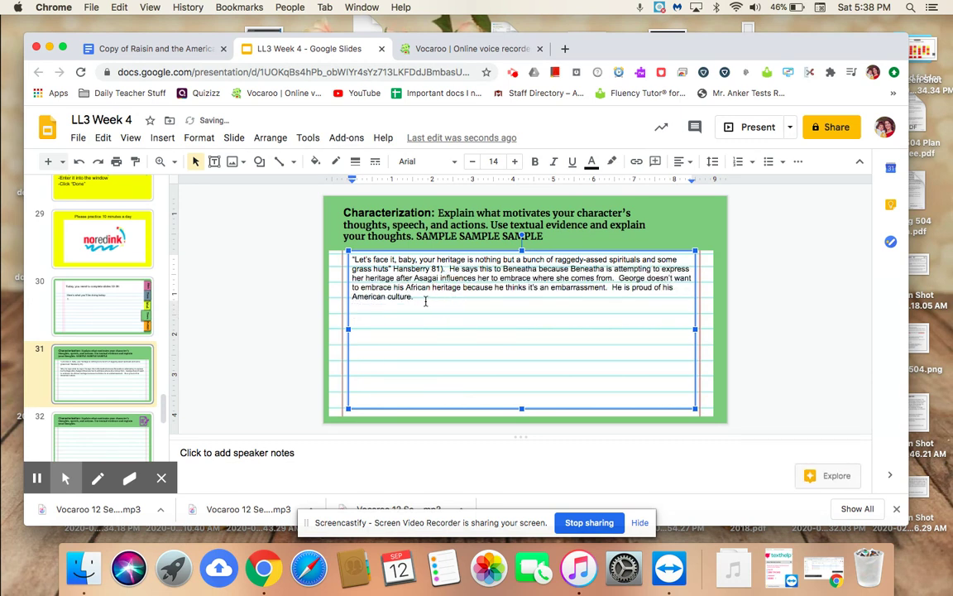
{"action": "scroll", "coordinate": [116, 292], "scroll_direction": "up", "scroll_amount": 3}
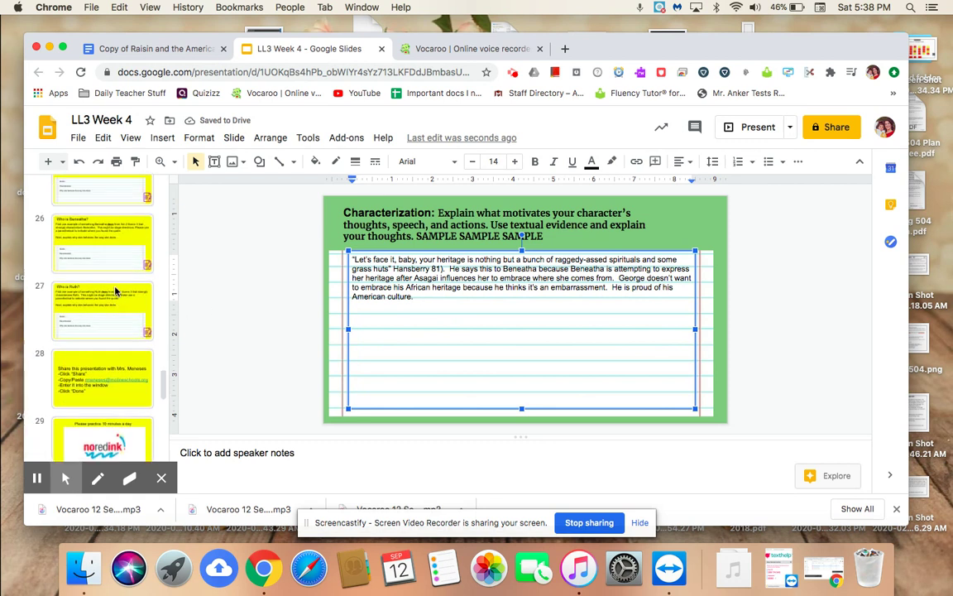
{"action": "scroll", "coordinate": [115, 292], "scroll_direction": "up", "scroll_amount": 10}
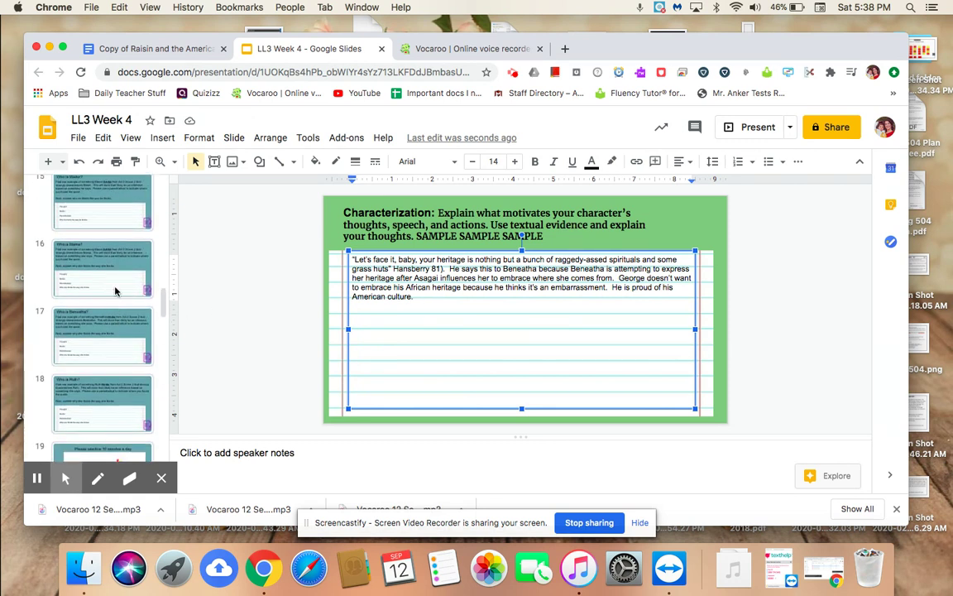
{"action": "scroll", "coordinate": [116, 291], "scroll_direction": "up", "scroll_amount": 2}
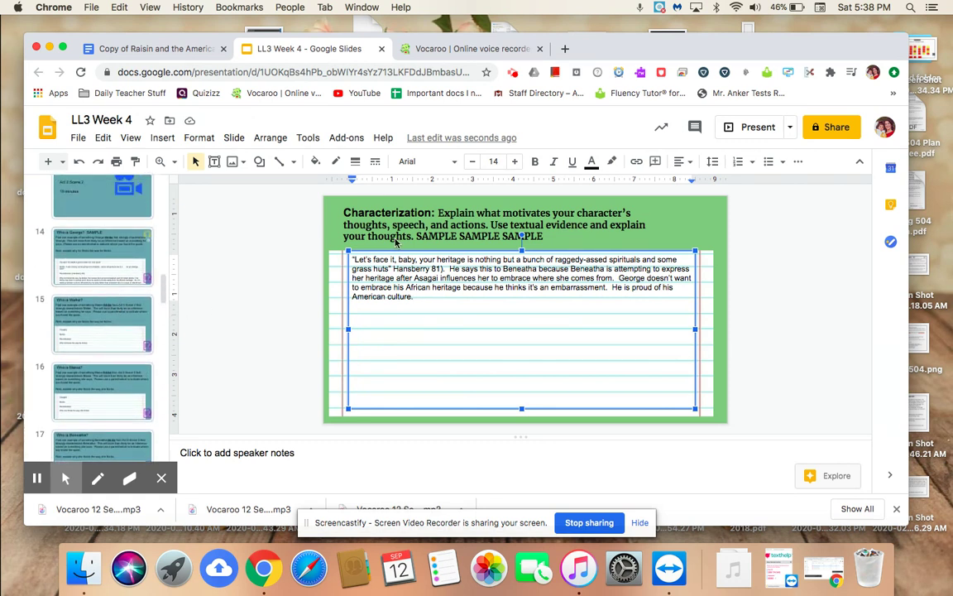
{"action": "left_click", "coordinate": [114, 265]}
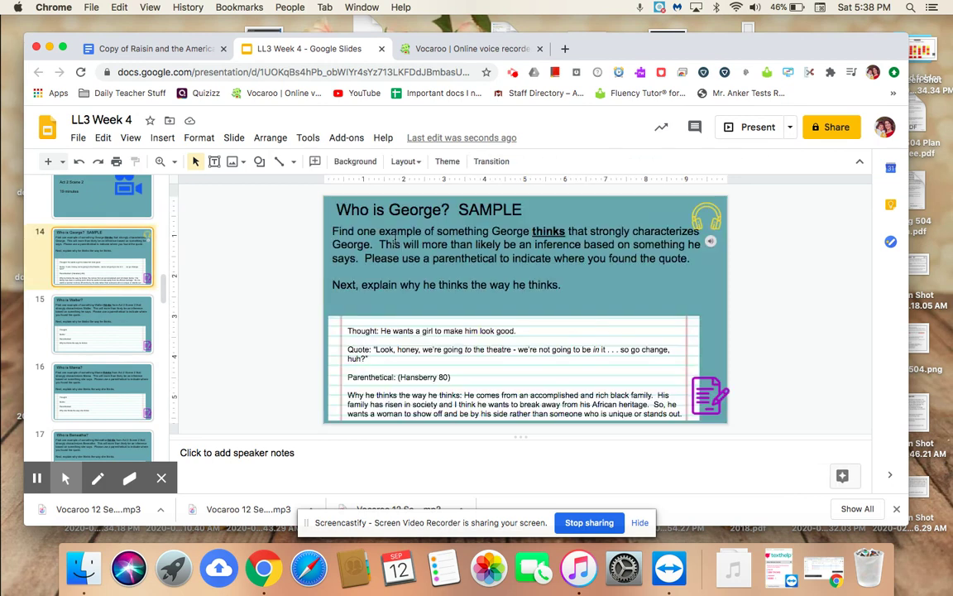
{"action": "left_click", "coordinate": [686, 414]}
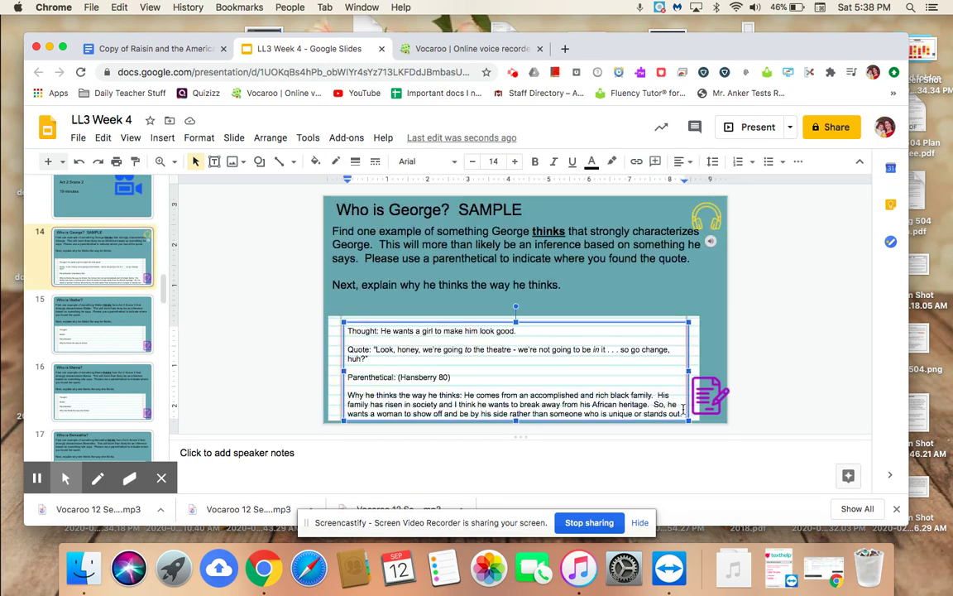
{"action": "left_click_drag", "start_coordinate": [684, 414], "coordinate": [348, 331]}
{"action": "key", "text": "super+c"}
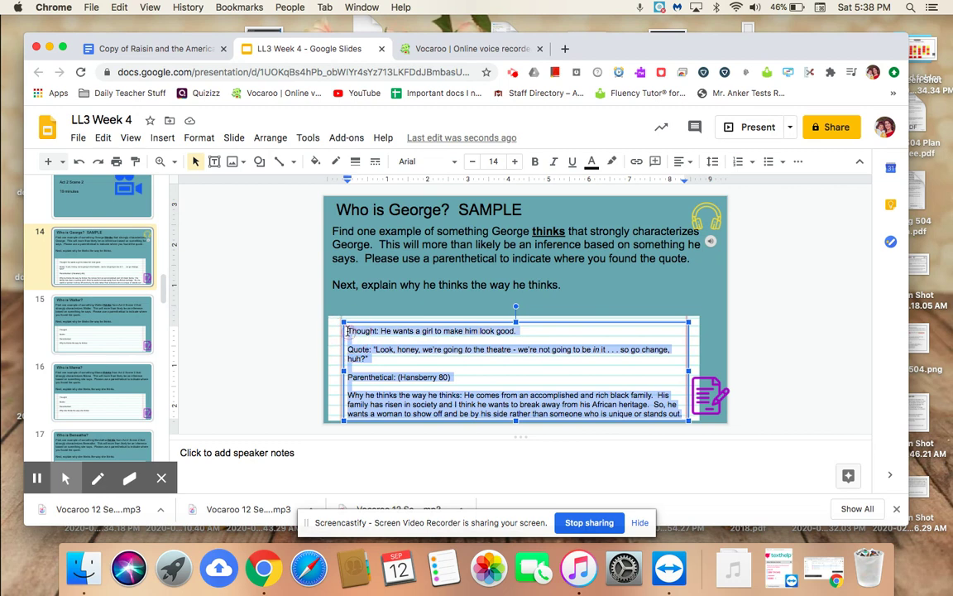
{"action": "scroll", "coordinate": [99, 376], "scroll_direction": "down", "scroll_amount": 15}
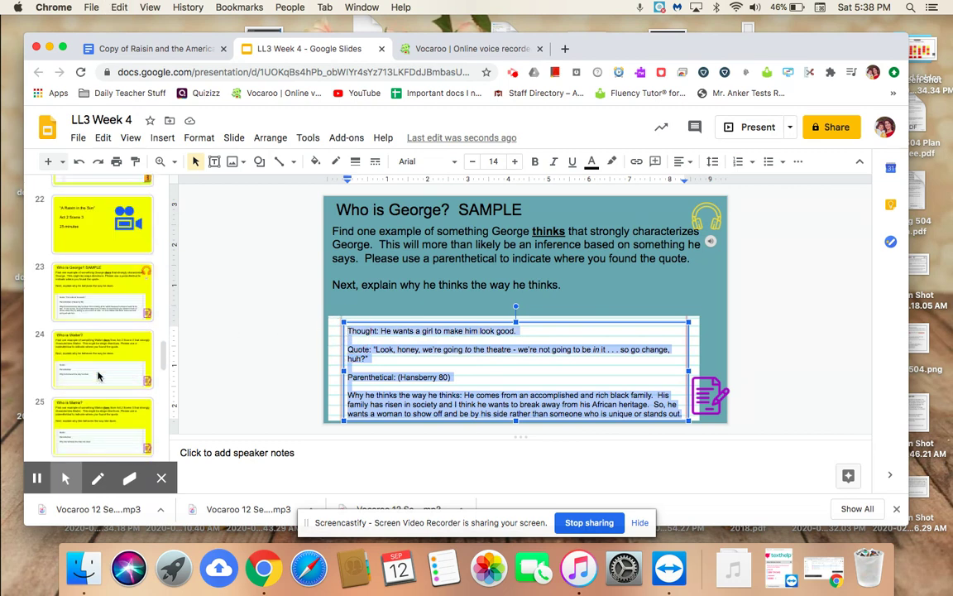
{"action": "scroll", "coordinate": [99, 375], "scroll_direction": "up", "scroll_amount": 3}
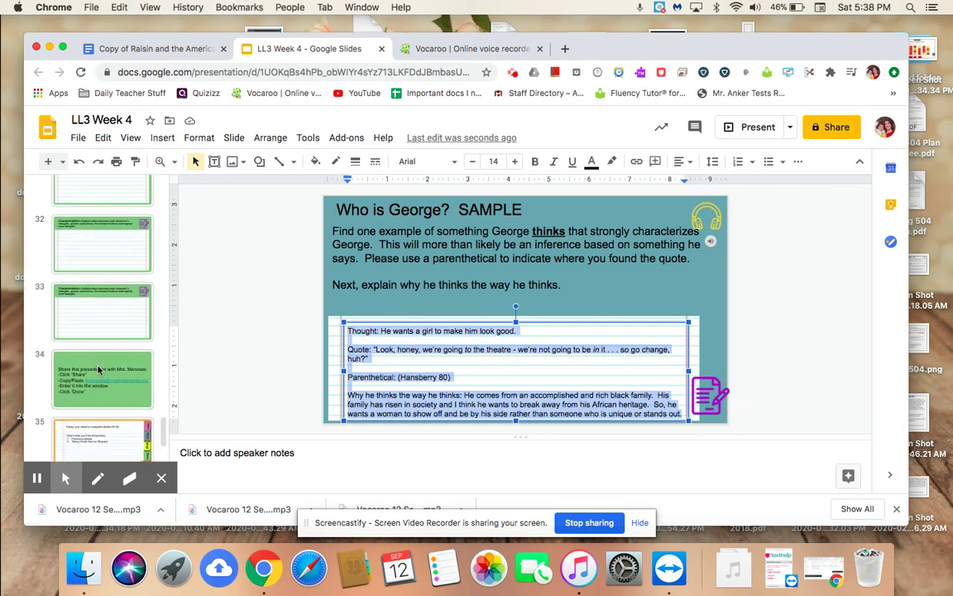
{"action": "left_click", "coordinate": [101, 245]}
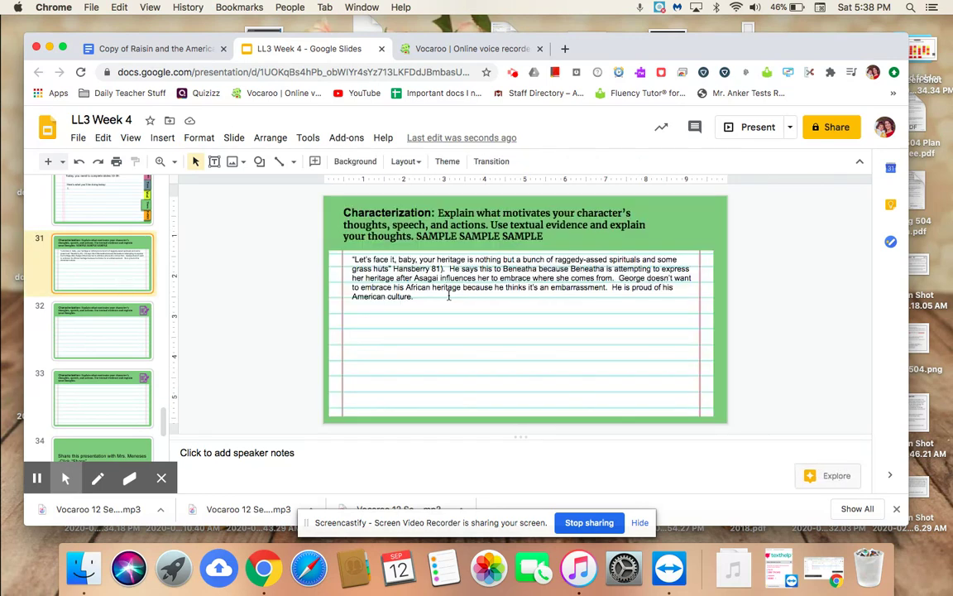
{"action": "left_click", "coordinate": [448, 295]}
Paste the thought sample after the first paragraph, dropping the Thought label and starting with 'George'
{"action": "key", "text": "super+v"}
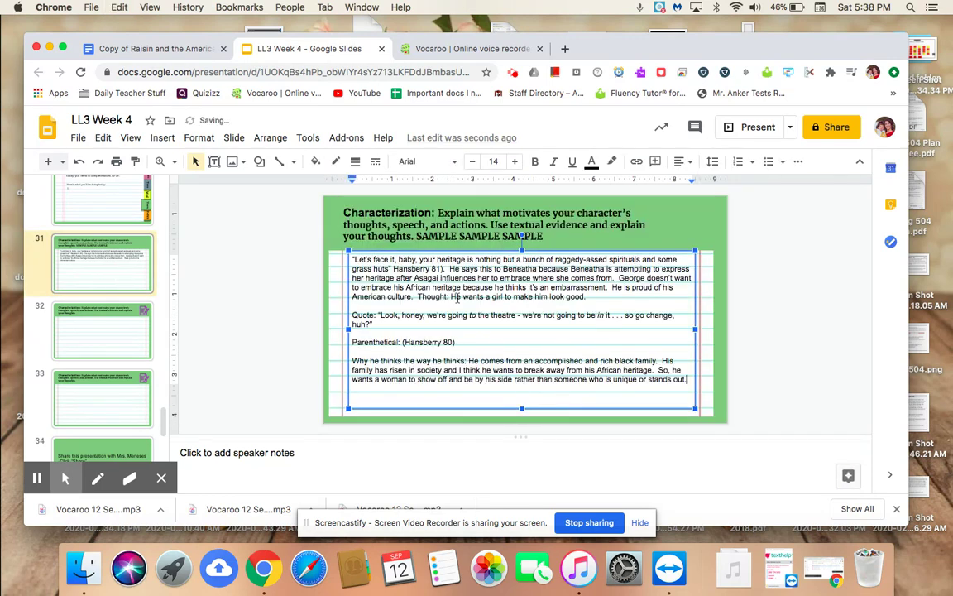
{"action": "key", "text": "BackSpace"}
{"action": "key", "text": "BackSpace"}
{"action": "key", "text": "BackSpace"}
{"action": "key", "text": "BackSpace"}
{"action": "key", "text": "BackSpace"}
{"action": "key", "text": "BackSpace"}
{"action": "key", "text": "BackSpace"}
{"action": "key", "text": "BackSpace"}
{"action": "key", "text": "BackSpace"}
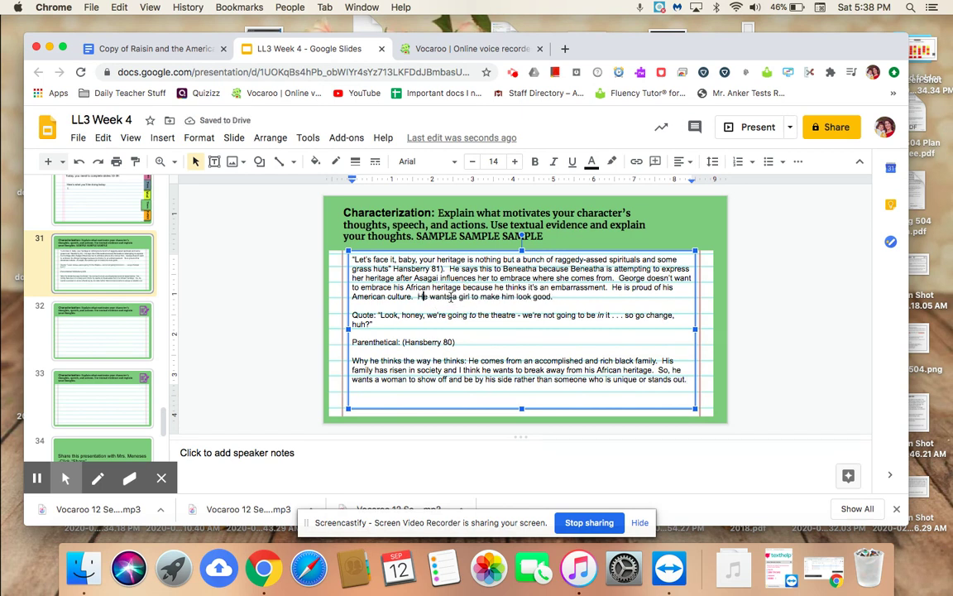
{"action": "key", "text": "BackSpace"}
{"action": "key", "text": "BackSpace"}
{"action": "type", "text": "GEROG"}
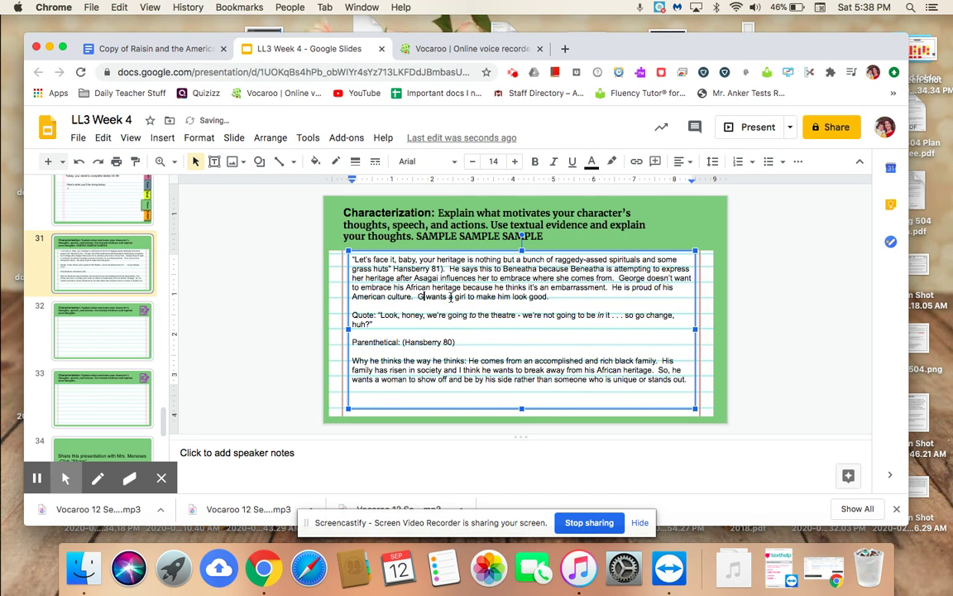
{"action": "type", "text": "E"}
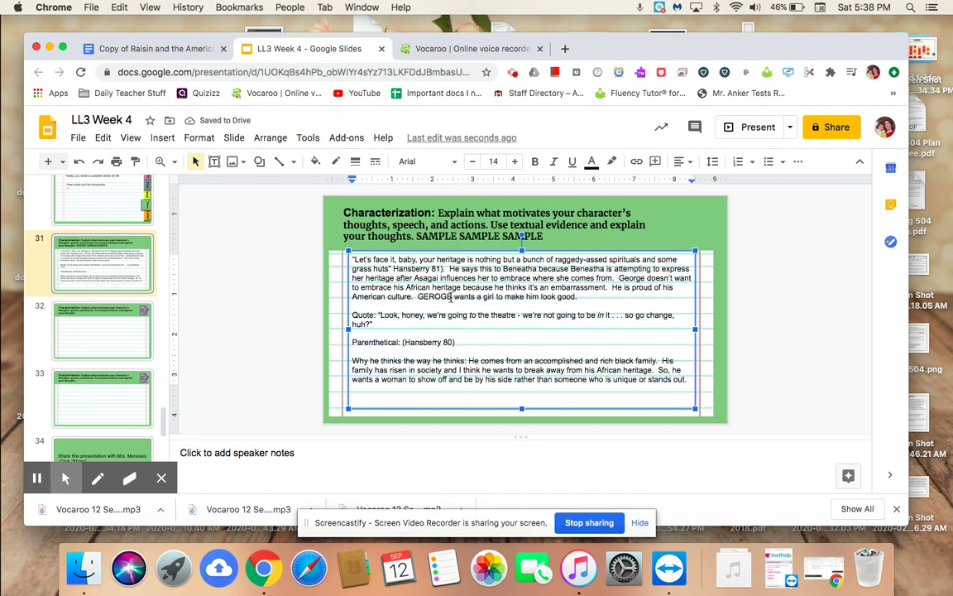
{"action": "key", "text": "BackSpace"}
{"action": "key", "text": "BackSpace"}
{"action": "key", "text": "BackSpace"}
{"action": "key", "text": "BackSpace"}
{"action": "key", "text": "BackSpace"}
{"action": "type", "text": "eorge"}
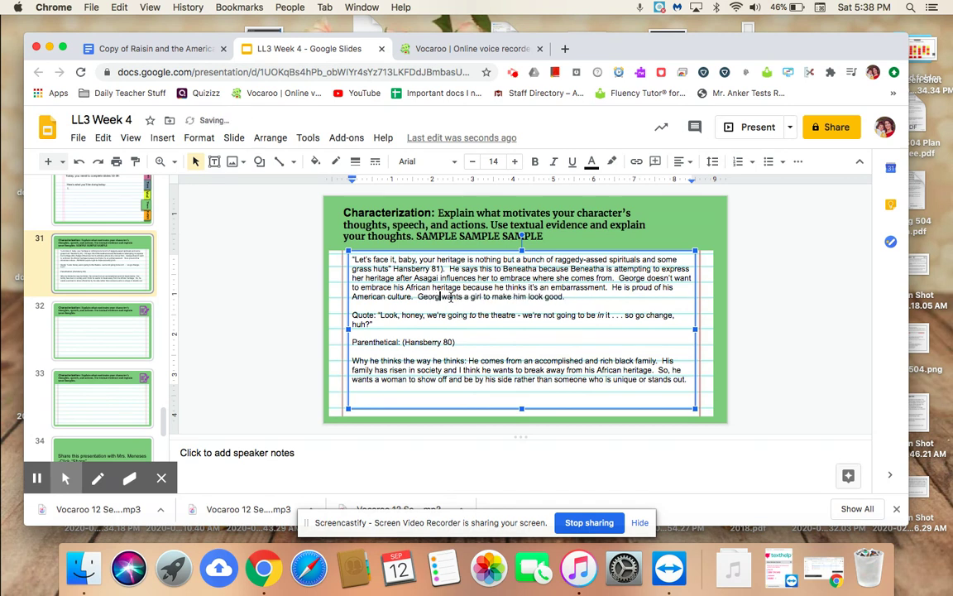
Remove the Quote and Parenthetical labels so the 'Look, honey' quote and (Hansberry 80) share one line
{"action": "left_click", "coordinate": [379, 315]}
{"action": "key", "text": "BackSpace"}
{"action": "key", "text": "BackSpace"}
{"action": "key", "text": "BackSpace"}
{"action": "key", "text": "BackSpace"}
{"action": "key", "text": "BackSpace"}
{"action": "key", "text": "BackSpace"}
{"action": "key", "text": "BackSpace"}
{"action": "key", "text": "BackSpace"}
{"action": "key", "text": "BackSpace"}
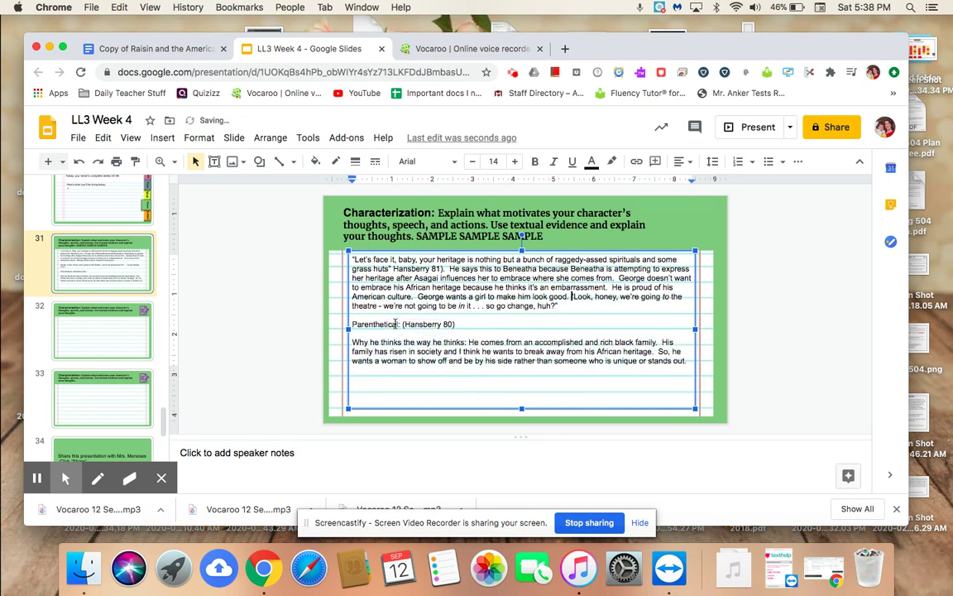
{"action": "type", "text": "\""}
{"action": "left_click", "coordinate": [402, 323]}
{"action": "key", "text": "BackSpace"}
{"action": "key", "text": "BackSpace"}
{"action": "key", "text": "BackSpace"}
{"action": "key", "text": "BackSpace"}
{"action": "key", "text": "BackSpace"}
{"action": "key", "text": "BackSpace"}
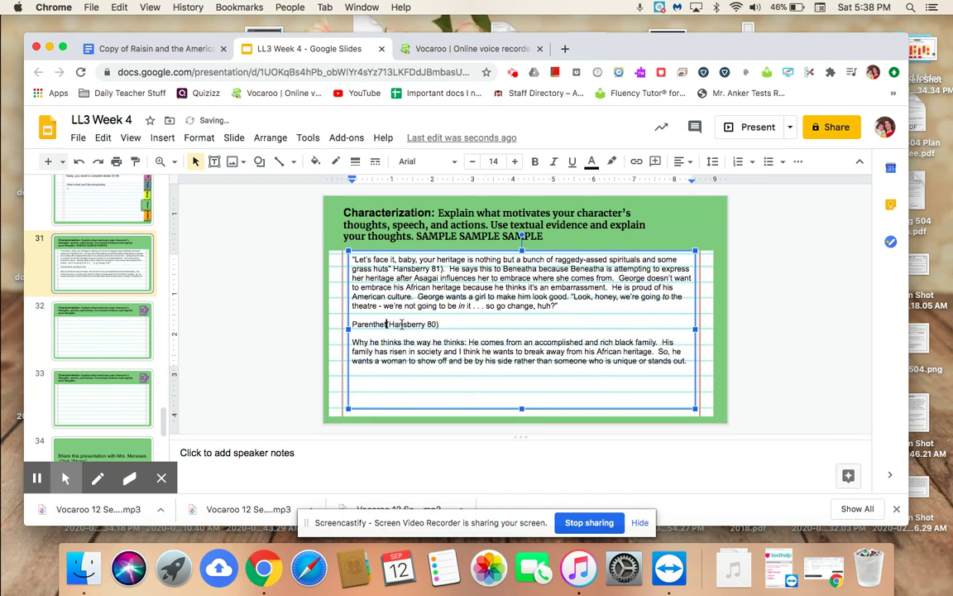
{"action": "key", "text": "BackSpace"}
{"action": "key", "text": "BackSpace"}
{"action": "key", "text": "BackSpace"}
{"action": "key", "text": "BackSpace"}
{"action": "key", "text": "BackSpace"}
{"action": "key", "text": "BackSpace"}
{"action": "key", "text": "BackSpace"}
{"action": "key", "text": "BackSpace"}
{"action": "key", "text": "BackSpace"}
{"action": "key", "text": "BackSpace"}
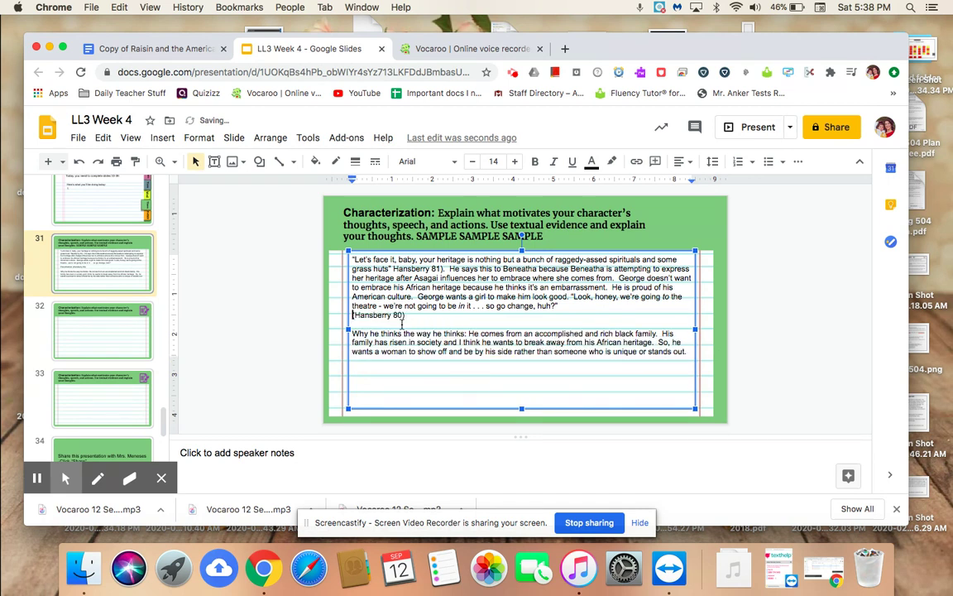
{"action": "key", "text": "BackSpace"}
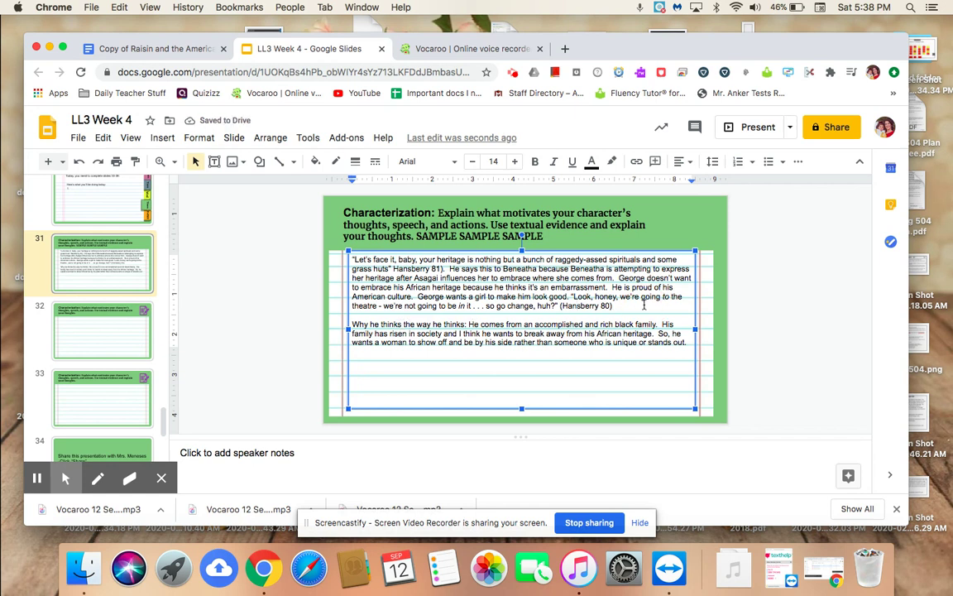
{"action": "type", "text": "."}
Delete the 'Why he thinks the way he thinks' label and join its explanation onto the paragraph
{"action": "left_click", "coordinate": [469, 324]}
{"action": "key", "text": "BackSpace"}
{"action": "key", "text": "BackSpace"}
{"action": "key", "text": "BackSpace"}
{"action": "key", "text": "BackSpace"}
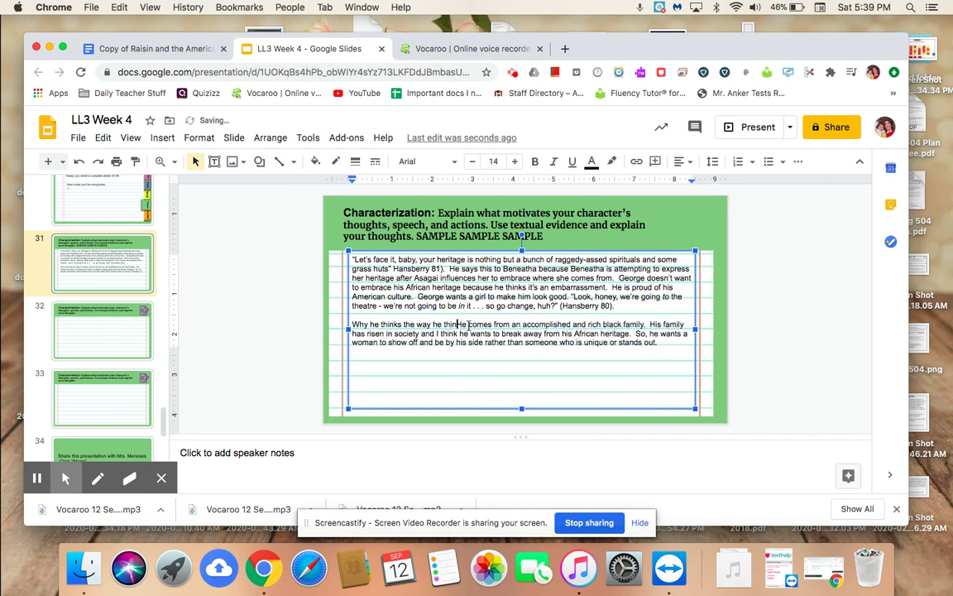
{"action": "key", "text": "BackSpace"}
{"action": "key", "text": "BackSpace"}
{"action": "key", "text": "BackSpace"}
{"action": "key", "text": "BackSpace"}
{"action": "key", "text": "BackSpace"}
{"action": "key", "text": "BackSpace"}
{"action": "key", "text": "BackSpace"}
{"action": "key", "text": "BackSpace"}
{"action": "key", "text": "BackSpace"}
{"action": "key", "text": "BackSpace"}
{"action": "key", "text": "BackSpace"}
{"action": "key", "text": "BackSpace"}
{"action": "key", "text": "BackSpace"}
{"action": "key", "text": "BackSpace"}
{"action": "key", "text": "BackSpace"}
{"action": "key", "text": "BackSpace"}
{"action": "key", "text": "BackSpace"}
{"action": "key", "text": "BackSpace"}
{"action": "key", "text": "BackSpace"}
{"action": "key", "text": "BackSpace"}
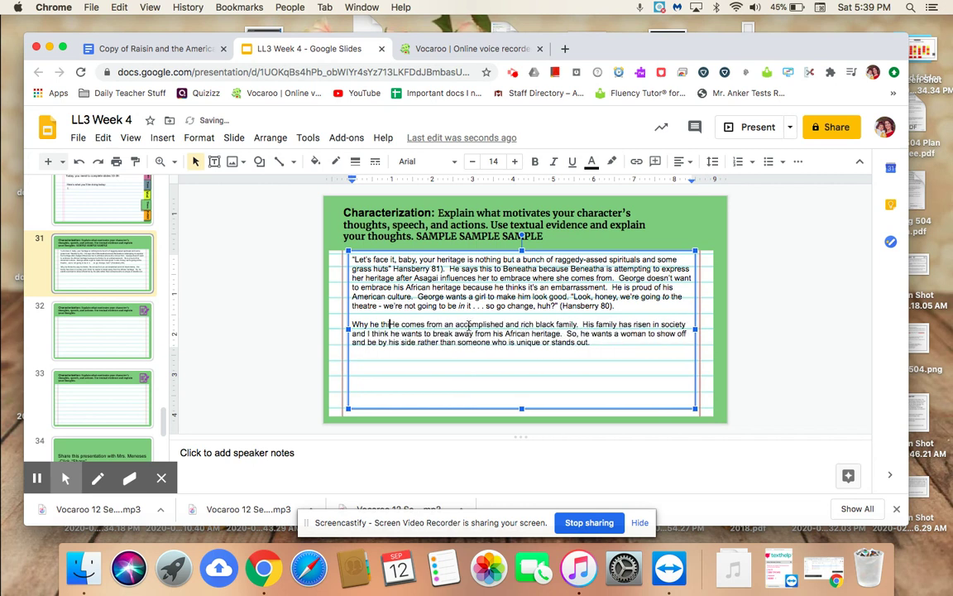
{"action": "key", "text": "BackSpace"}
{"action": "key", "text": "BackSpace"}
{"action": "key", "text": "BackSpace"}
{"action": "key", "text": "BackSpace"}
{"action": "key", "text": "BackSpace"}
{"action": "key", "text": "BackSpace"}
{"action": "key", "text": "BackSpace"}
{"action": "key", "text": "BackSpace"}
{"action": "key", "text": "BackSpace"}
{"action": "key", "text": "BackSpace"}
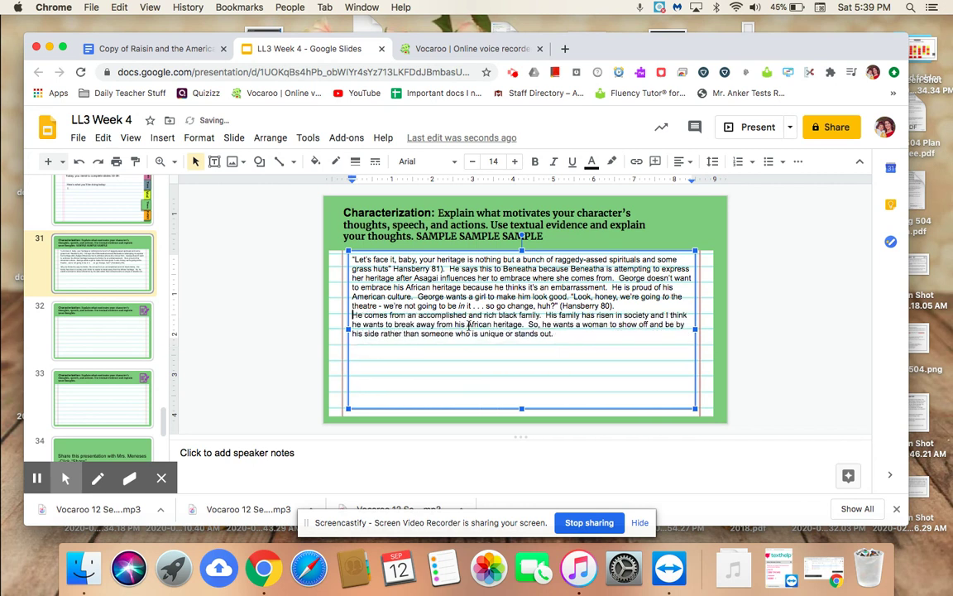
{"action": "key", "text": "BackSpace"}
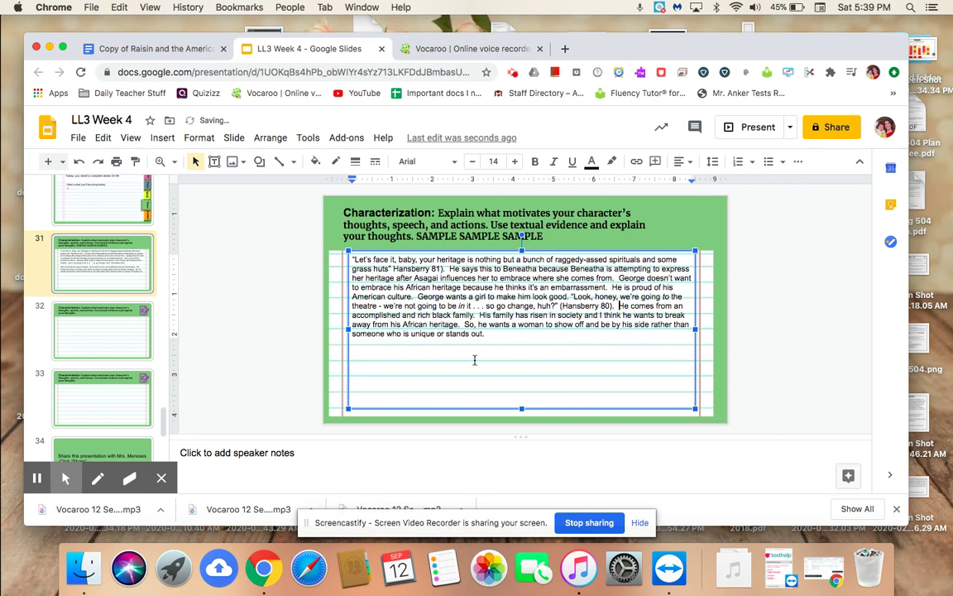
{"action": "left_click", "coordinate": [508, 333]}
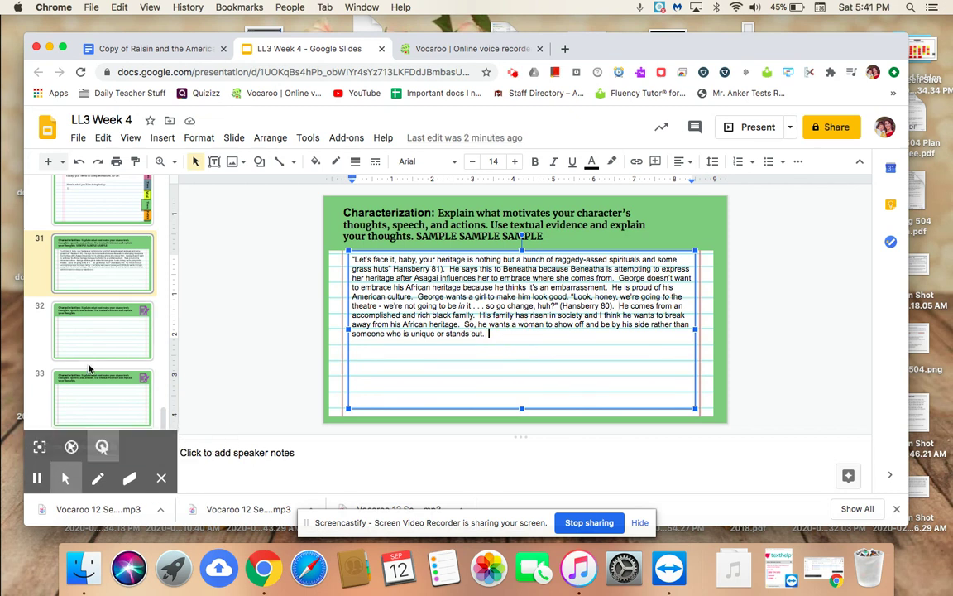
Copy slide 23's answer text and paste it after 'stands out.' on slide 31
{"action": "scroll", "coordinate": [88, 294], "scroll_direction": "up", "scroll_amount": 10}
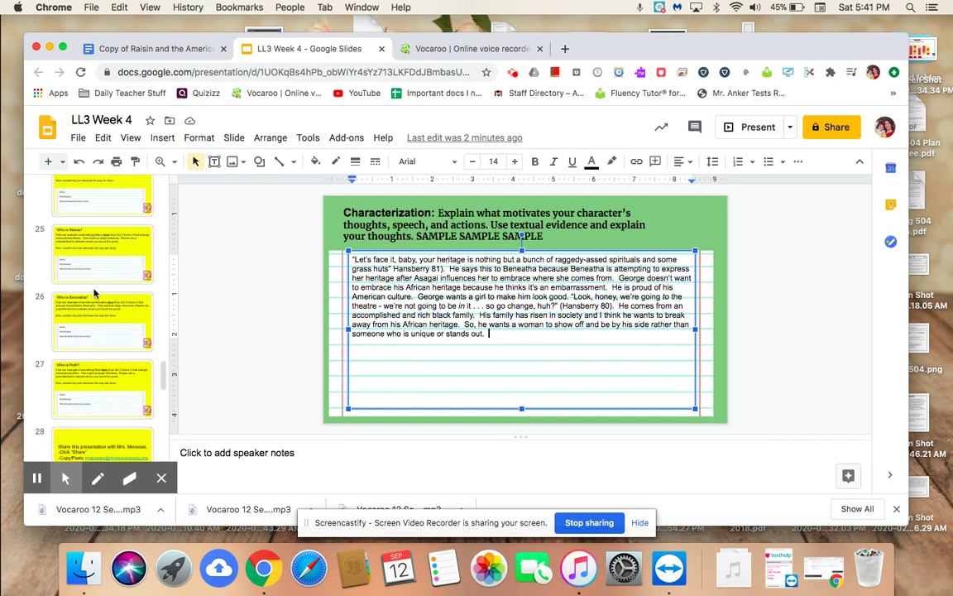
{"action": "scroll", "coordinate": [95, 293], "scroll_direction": "up", "scroll_amount": 5}
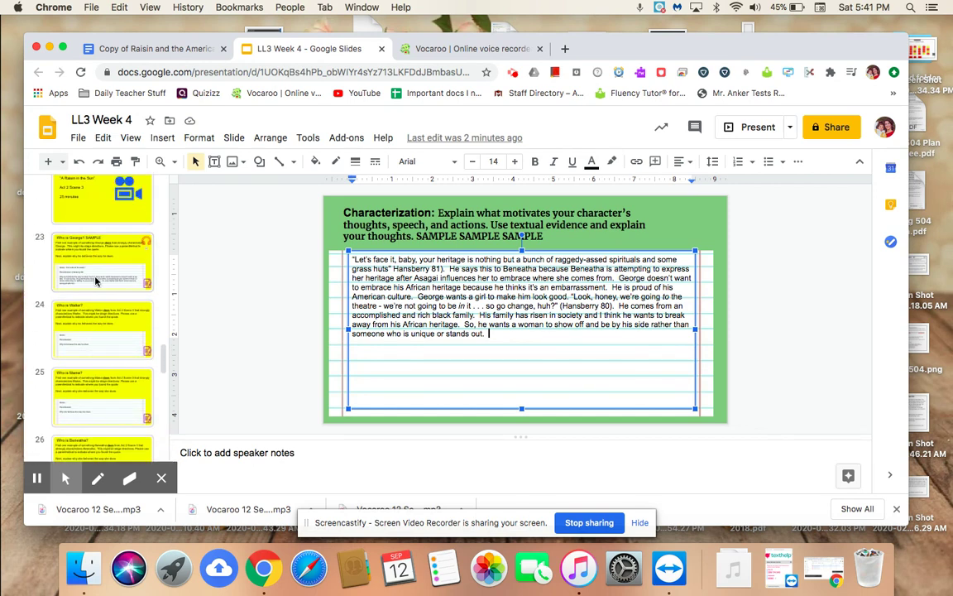
{"action": "left_click", "coordinate": [96, 281]}
{"action": "left_click", "coordinate": [419, 395]}
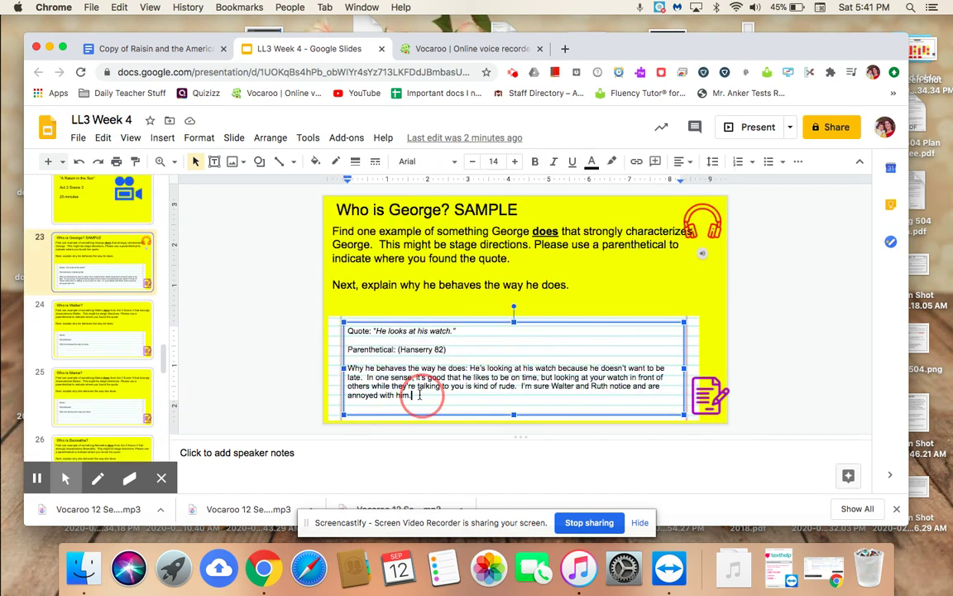
{"action": "left_click_drag", "start_coordinate": [418, 395], "coordinate": [342, 331]}
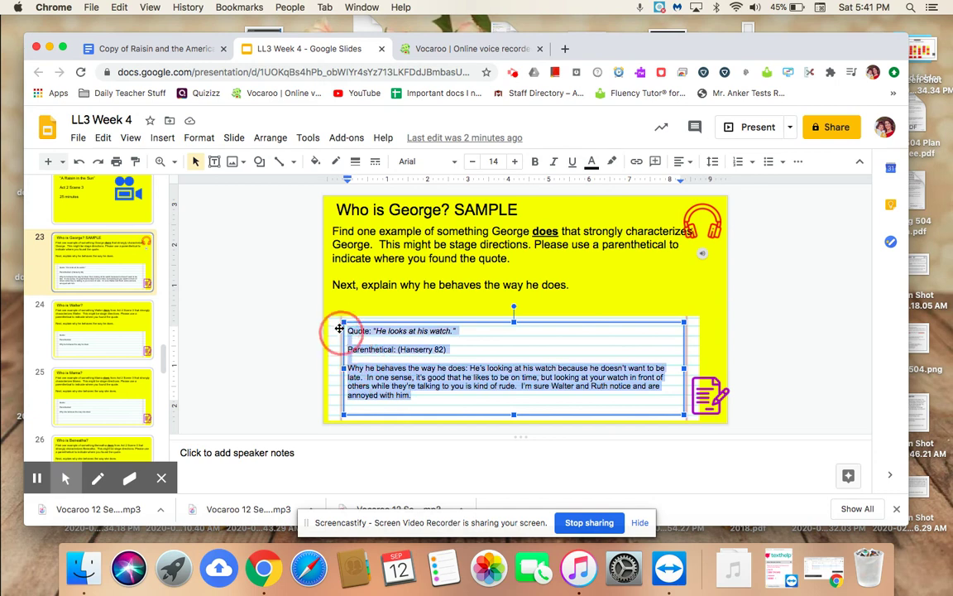
{"action": "scroll", "coordinate": [121, 376], "scroll_direction": "down", "scroll_amount": 10}
{"action": "left_click", "coordinate": [121, 376]}
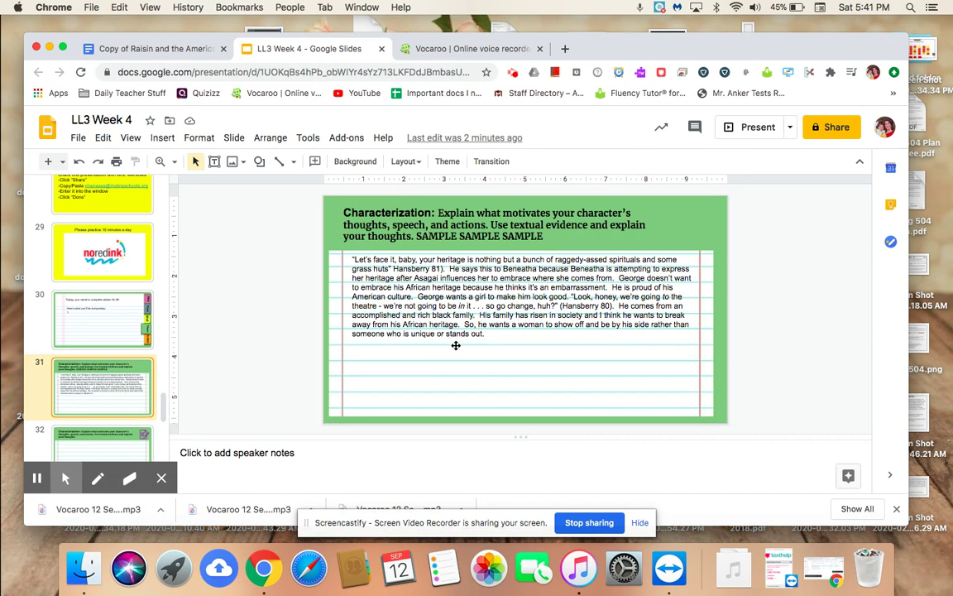
{"action": "left_click", "coordinate": [499, 334]}
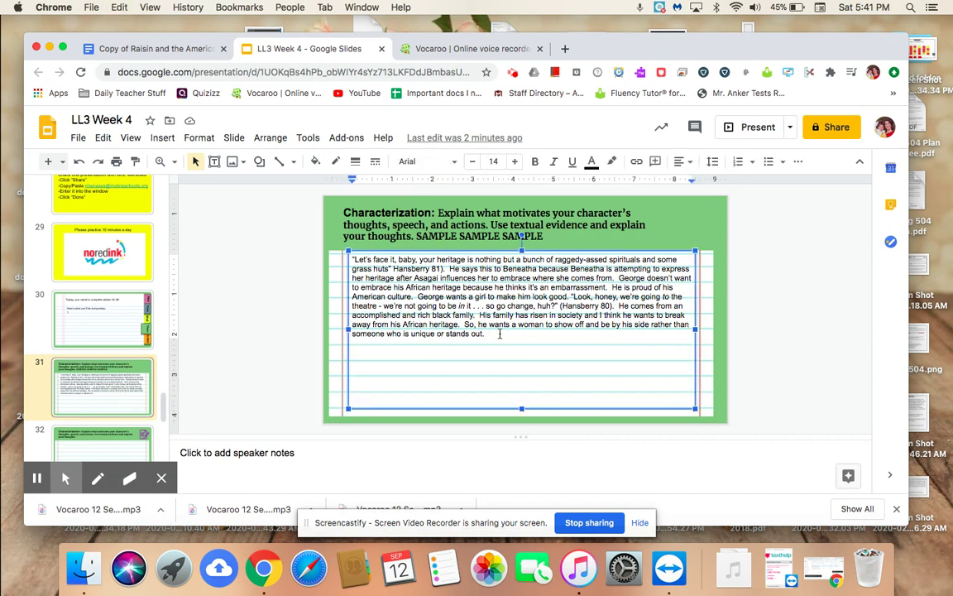
{"action": "type", "text": "Quote: \"He looks at his watch.\"  Parenthetical: (Hansberry 82)  Why he behaves the way he does: He's looking at his watch because he doesn't want to be late.  In one sense, it's good that he likes to be on time, but looking at your watch in front of others while they're talking to you is kind of rude.  I'm sure Walter and Ruth notice and are annoyed with him."}
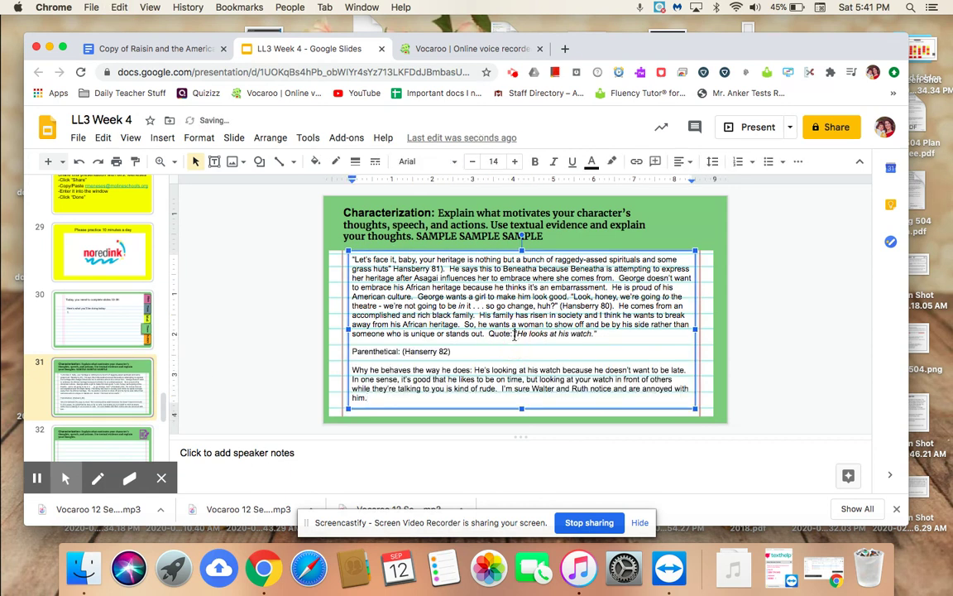
Remove the Quote, Parenthetical and Why labels, joining the watch quote, (Hansberry 82) and explanation
{"action": "key", "text": "BackSpace"}
{"action": "key", "text": "BackSpace"}
{"action": "key", "text": "BackSpace"}
{"action": "key", "text": "BackSpace"}
{"action": "key", "text": "BackSpace"}
{"action": "key", "text": "BackSpace"}
{"action": "key", "text": "BackSpace"}
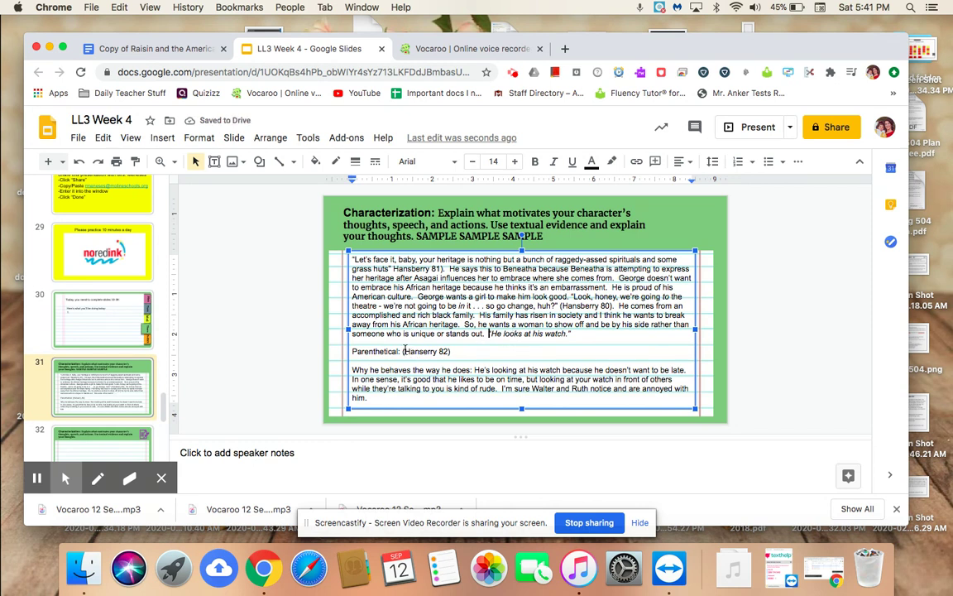
{"action": "left_click", "coordinate": [403, 351]}
{"action": "key", "text": "BackSpace"}
{"action": "key", "text": "BackSpace"}
{"action": "key", "text": "BackSpace"}
{"action": "key", "text": "BackSpace"}
{"action": "key", "text": "BackSpace"}
{"action": "key", "text": "BackSpace"}
{"action": "key", "text": "BackSpace"}
{"action": "key", "text": "BackSpace"}
{"action": "key", "text": "BackSpace"}
{"action": "key", "text": "BackSpace"}
{"action": "key", "text": "BackSpace"}
{"action": "key", "text": "BackSpace"}
{"action": "key", "text": "BackSpace"}
{"action": "key", "text": "BackSpace"}
{"action": "key", "text": "BackSpace"}
{"action": "key", "text": "BackSpace"}
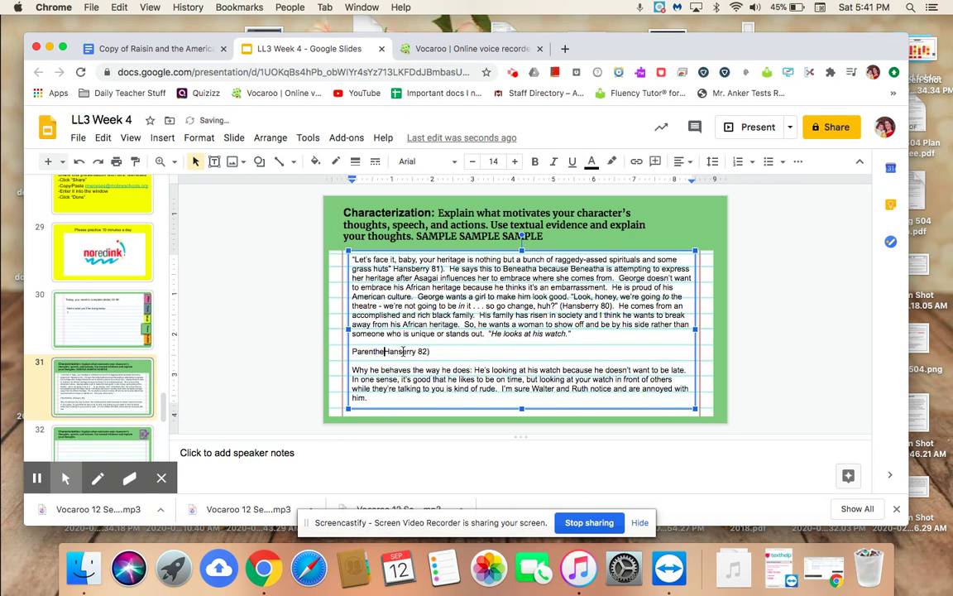
{"action": "key", "text": "BackSpace"}
{"action": "key", "text": "BackSpace"}
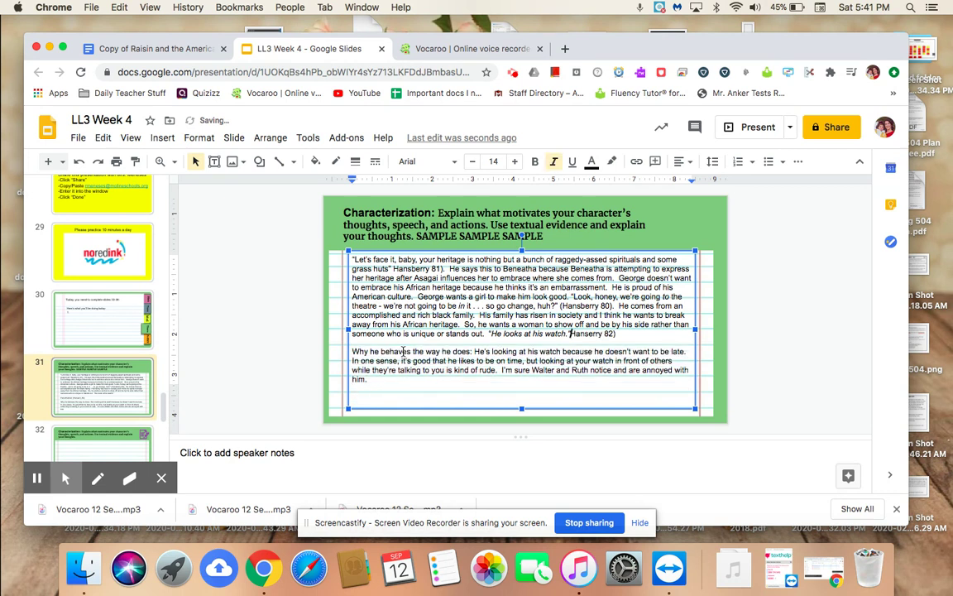
{"action": "left_click", "coordinate": [474, 352]}
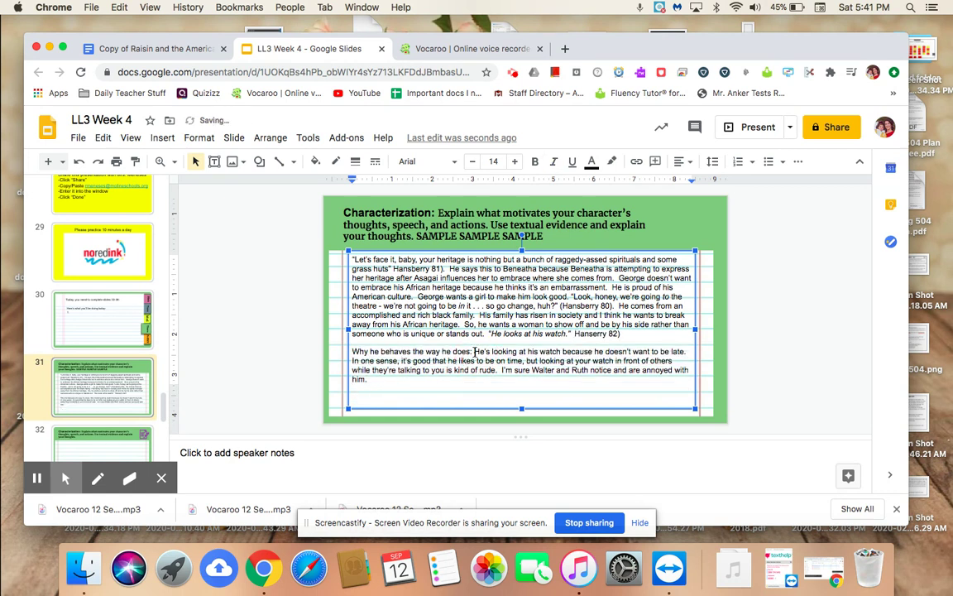
{"action": "key", "text": "BackSpace"}
{"action": "key", "text": "BackSpace"}
{"action": "key", "text": "BackSpace"}
{"action": "key", "text": "BackSpace"}
{"action": "key", "text": "BackSpace"}
{"action": "key", "text": "BackSpace"}
{"action": "key", "text": "BackSpace"}
{"action": "key", "text": "BackSpace"}
{"action": "key", "text": "BackSpace"}
{"action": "key", "text": "BackSpace"}
{"action": "key", "text": "BackSpace"}
{"action": "key", "text": "BackSpace"}
{"action": "key", "text": "BackSpace"}
{"action": "key", "text": "BackSpace"}
{"action": "key", "text": "BackSpace"}
{"action": "key", "text": "BackSpace"}
{"action": "key", "text": "BackSpace"}
{"action": "key", "text": "BackSpace"}
{"action": "key", "text": "BackSpace"}
{"action": "key", "text": "BackSpace"}
{"action": "key", "text": "BackSpace"}
{"action": "key", "text": "BackSpace"}
{"action": "key", "text": "BackSpace"}
{"action": "key", "text": "BackSpace"}
{"action": "key", "text": "BackSpace"}
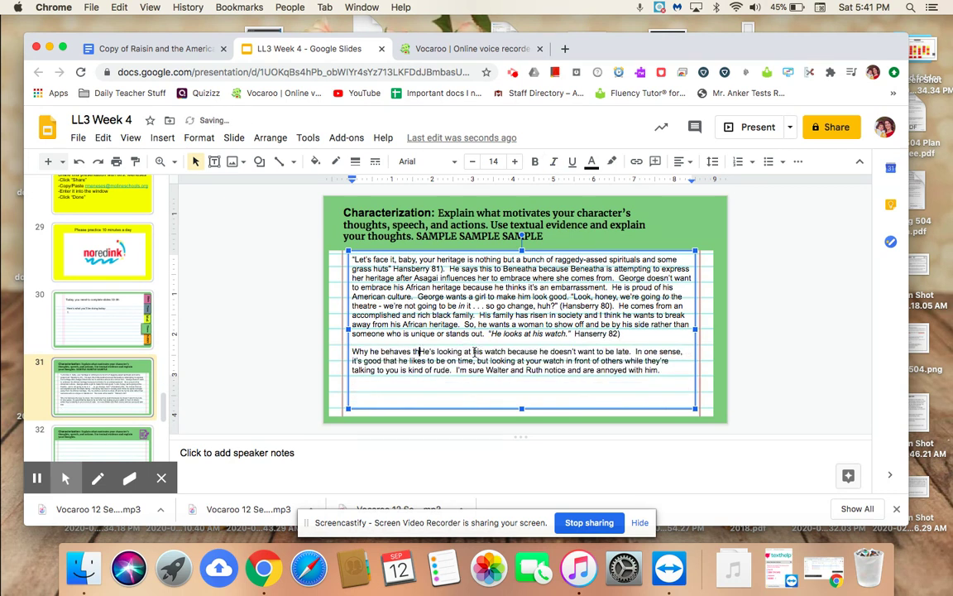
{"action": "key", "text": "BackSpace"}
{"action": "key", "text": "BackSpace"}
{"action": "key", "text": "BackSpace"}
{"action": "key", "text": "BackSpace"}
{"action": "key", "text": "BackSpace"}
{"action": "key", "text": "BackSpace"}
{"action": "key", "text": "BackSpace"}
{"action": "key", "text": "BackSpace"}
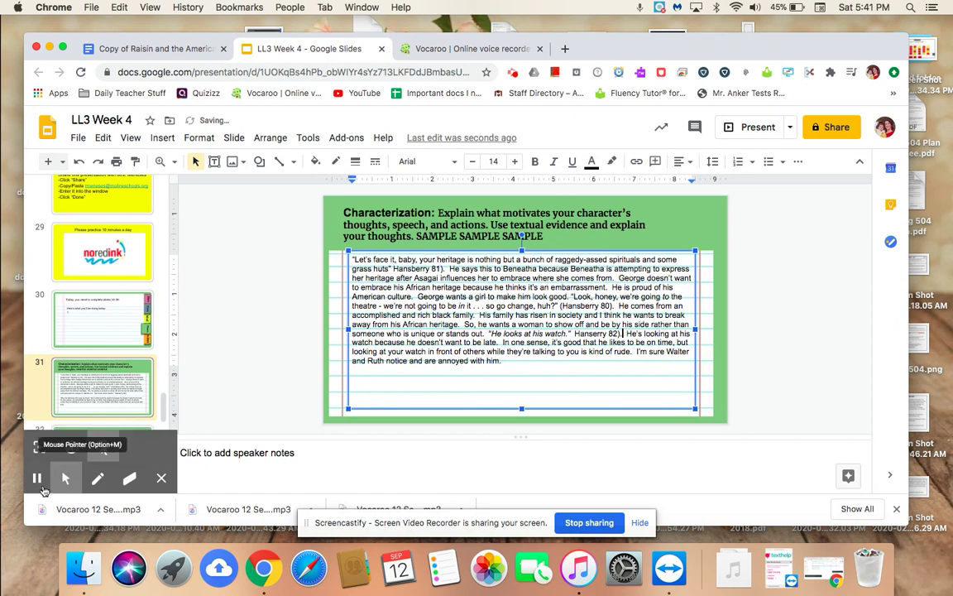
{"action": "left_click", "coordinate": [37, 478]}
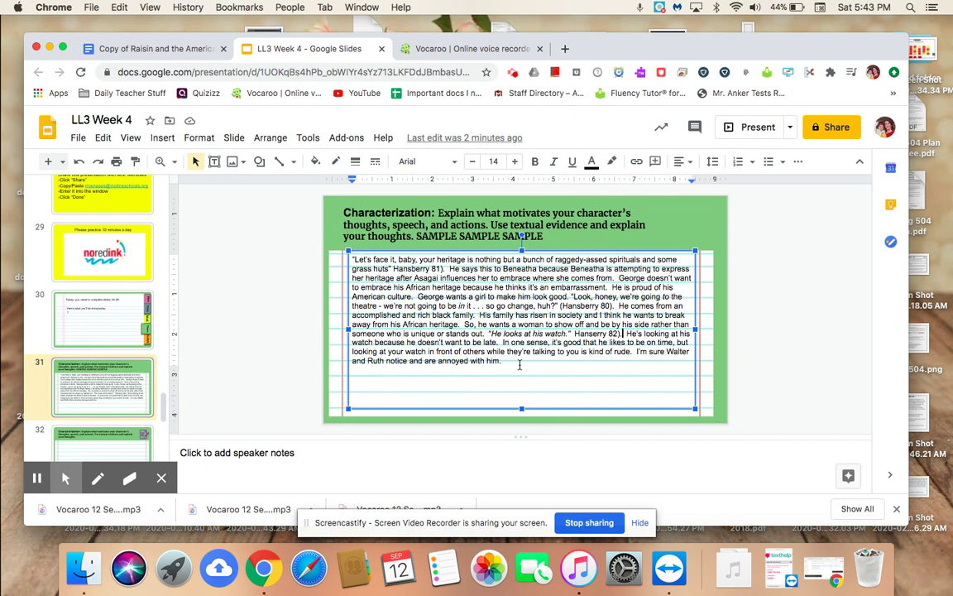
Review the paragraph's African heritage phrase, show-off sentence and closing sentences, then return to its start
{"action": "key", "text": "Escape"}
{"action": "left_click", "coordinate": [354, 259]}
{"action": "left_click_drag", "start_coordinate": [405, 287], "coordinate": [462, 288]}
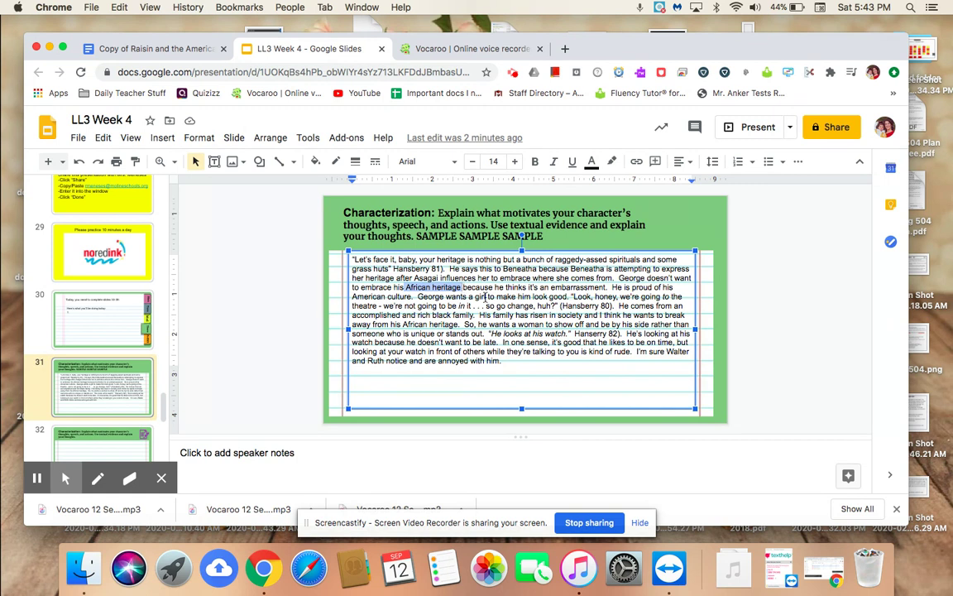
{"action": "left_click", "coordinate": [400, 323]}
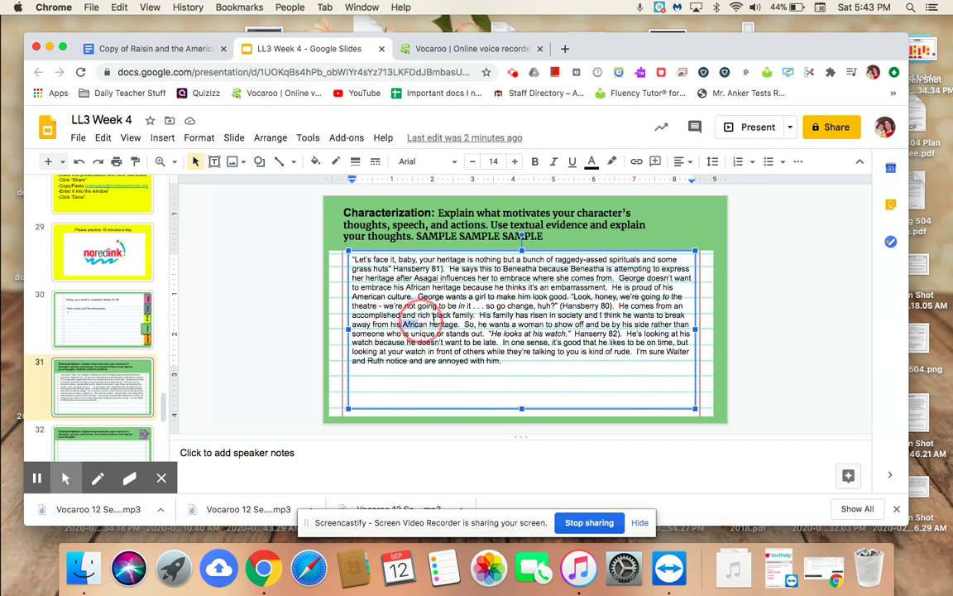
{"action": "left_click_drag", "start_coordinate": [402, 324], "coordinate": [459, 332]}
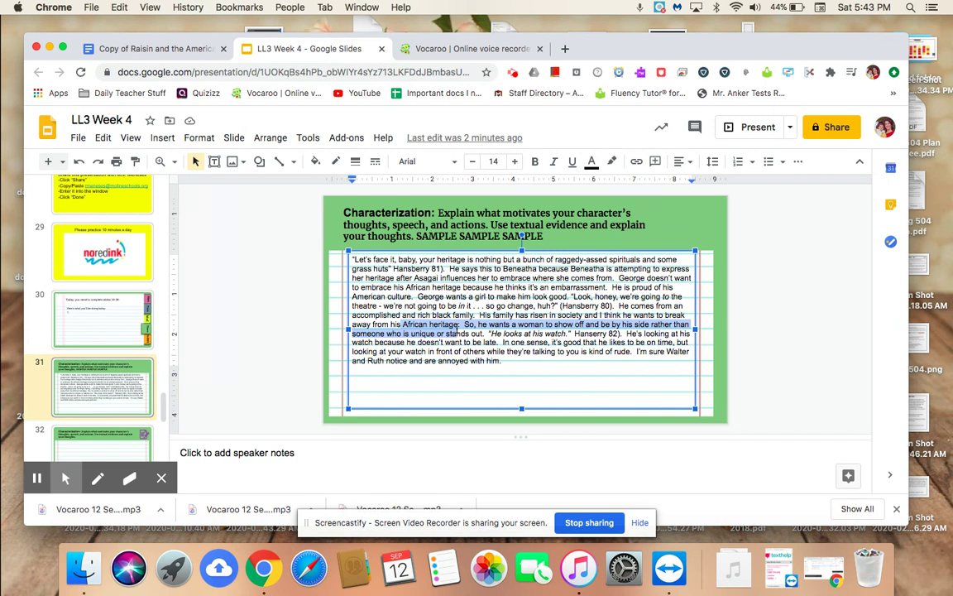
{"action": "left_click", "coordinate": [454, 350]}
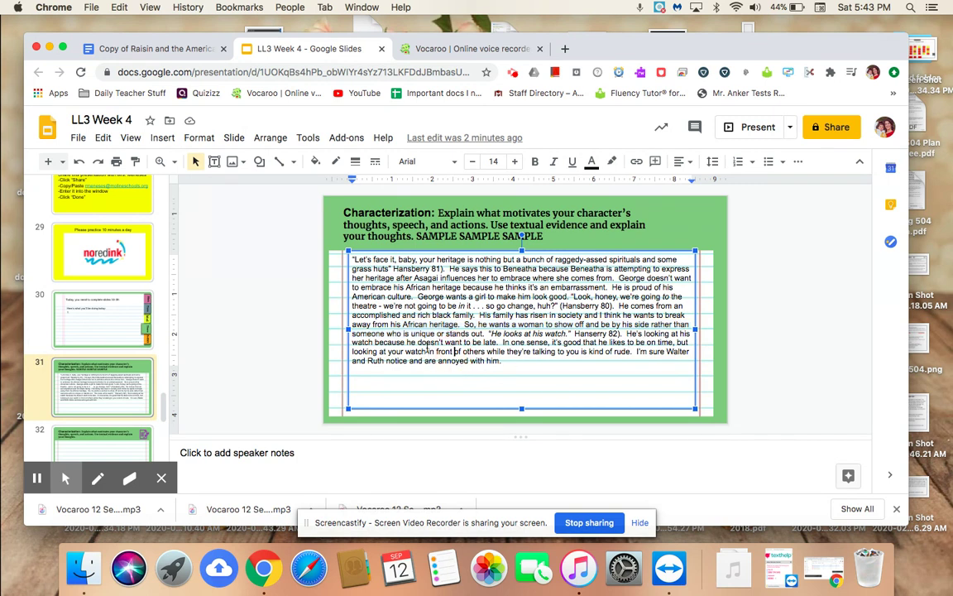
{"action": "left_click_drag", "start_coordinate": [427, 351], "coordinate": [526, 360]}
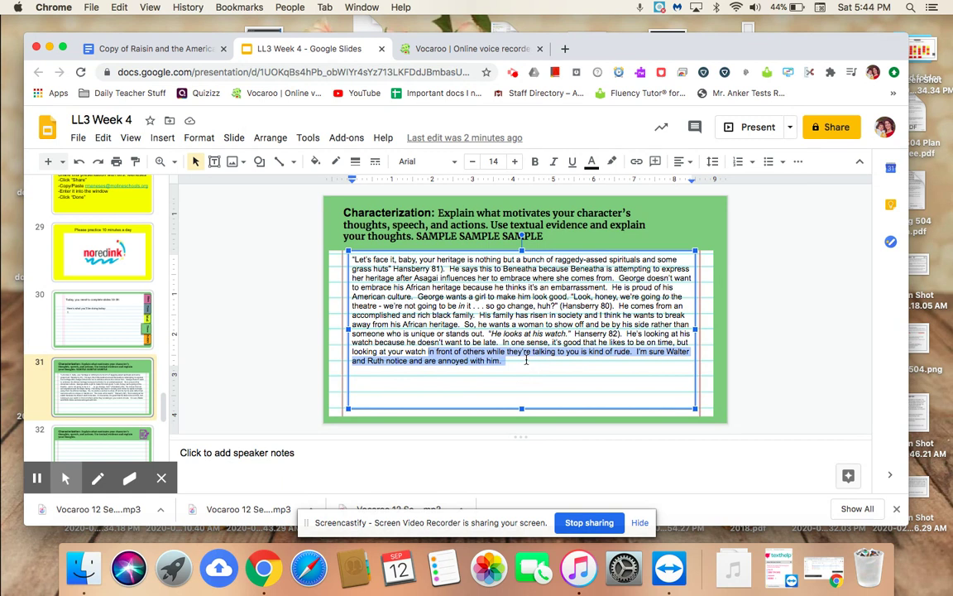
{"action": "left_click", "coordinate": [525, 360]}
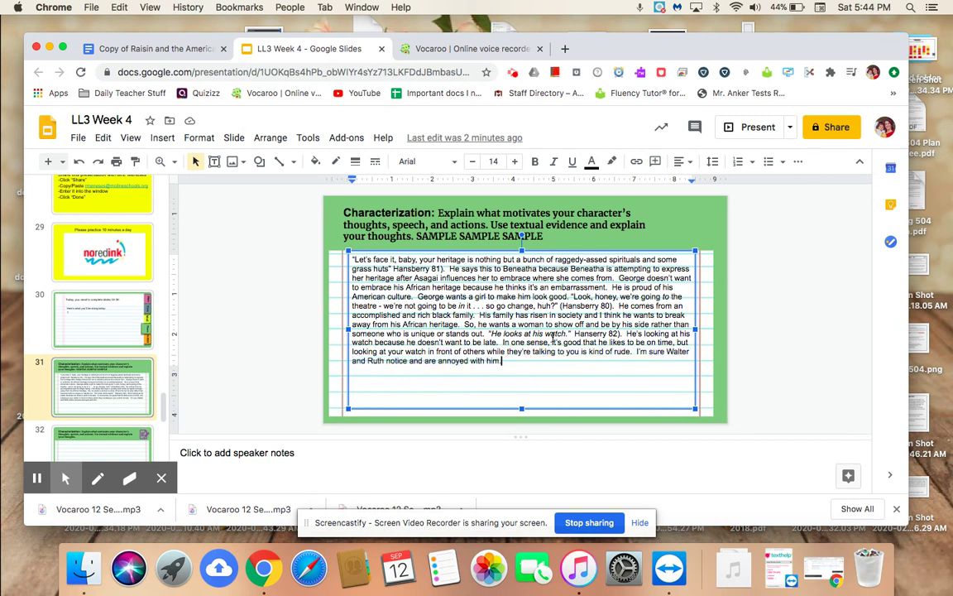
{"action": "left_click", "coordinate": [352, 259]}
Type the topic sentence 'George is motivated most by his love of American culture and not his African heritage.'
{"action": "type", "text": "George is ot"}
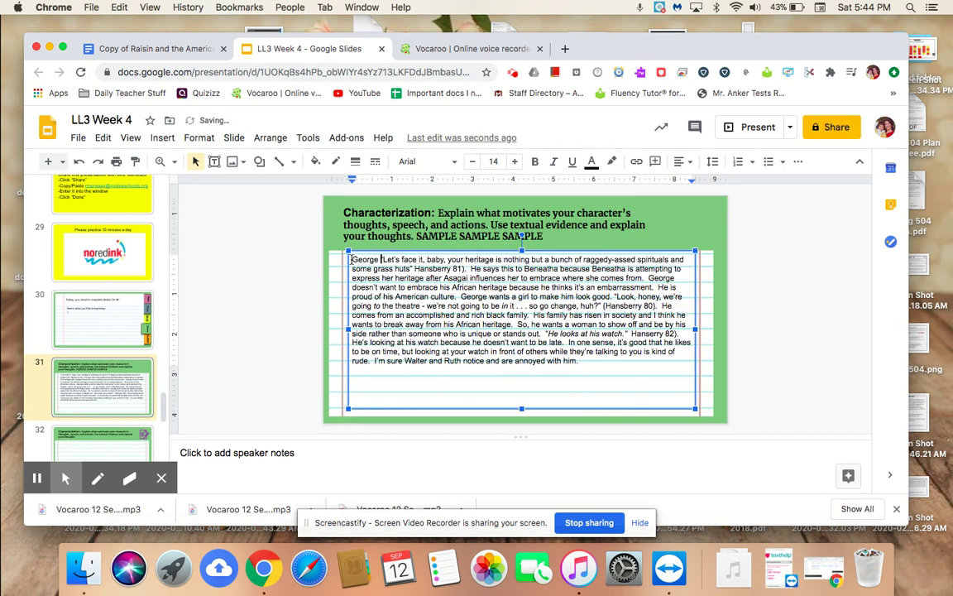
{"action": "key", "text": "BackSpace"}
{"action": "key", "text": "BackSpace"}
{"action": "type", "text": "moti"}
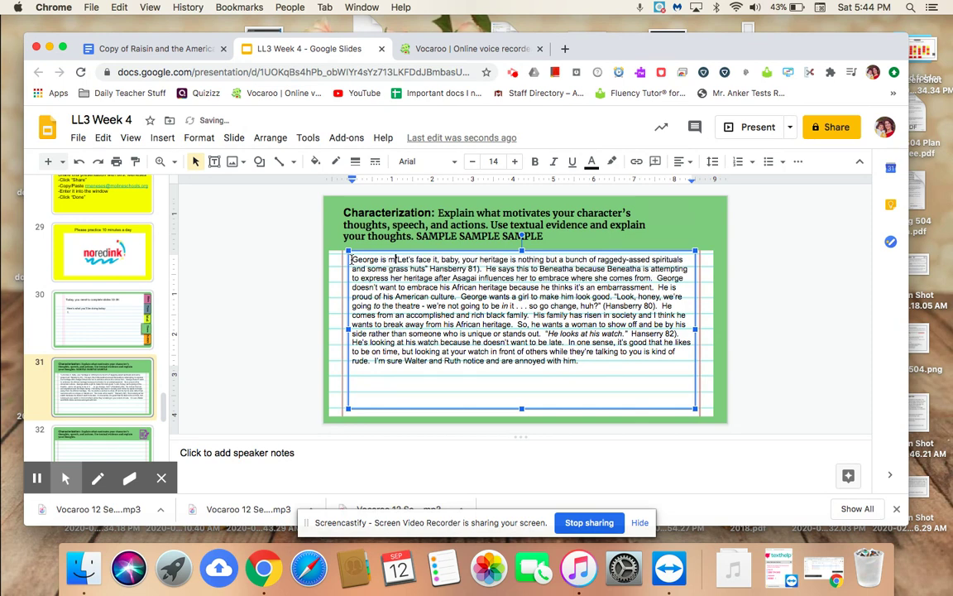
{"action": "type", "text": "vated most "}
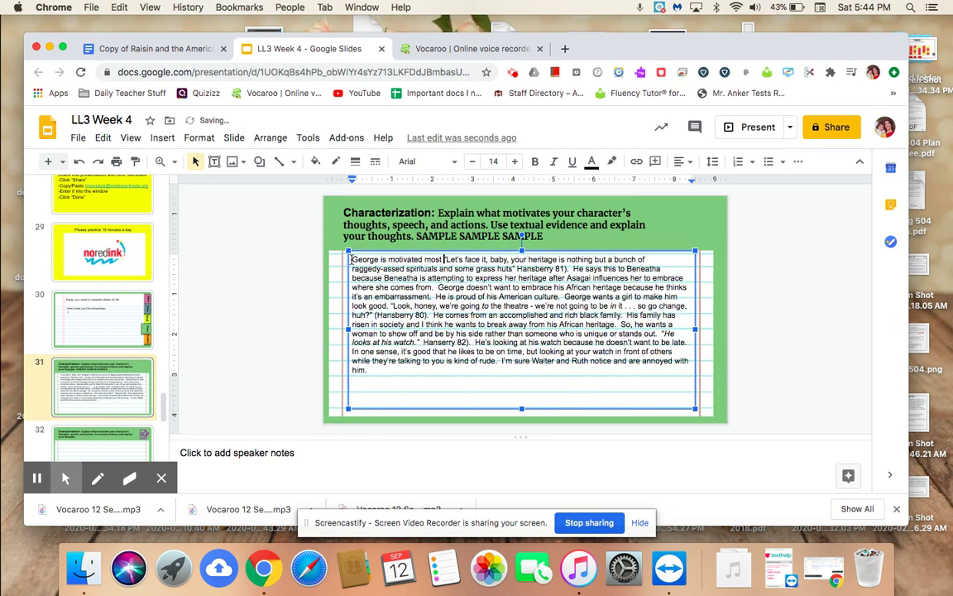
{"action": "type", "text": "by his lov"}
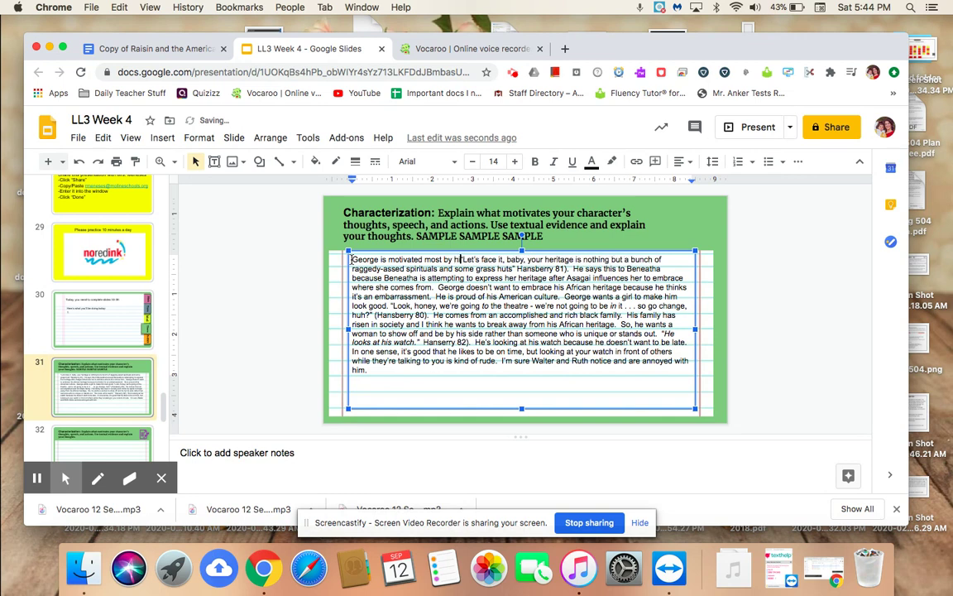
{"action": "type", "text": "e of Americ"}
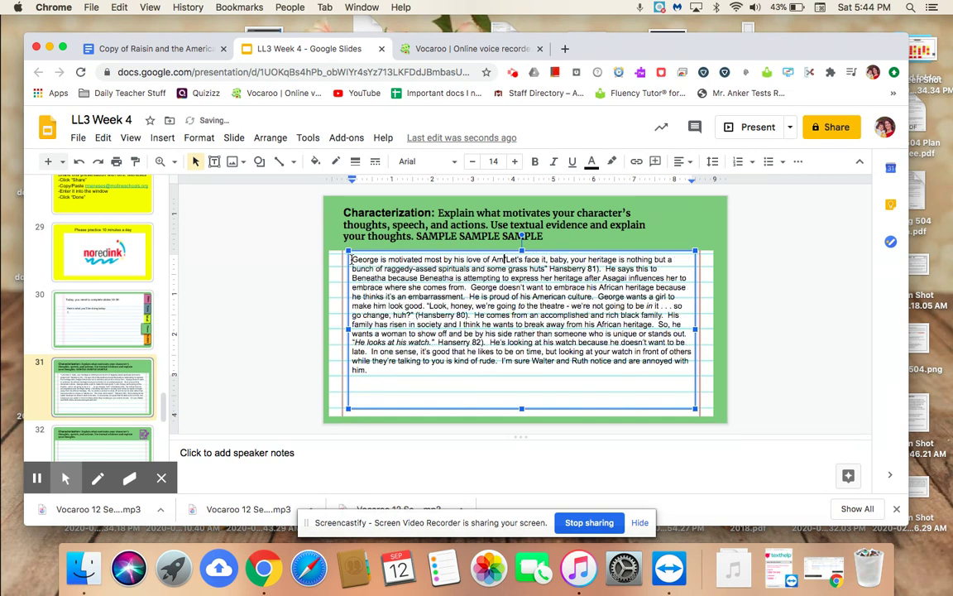
{"action": "type", "text": "an culture"}
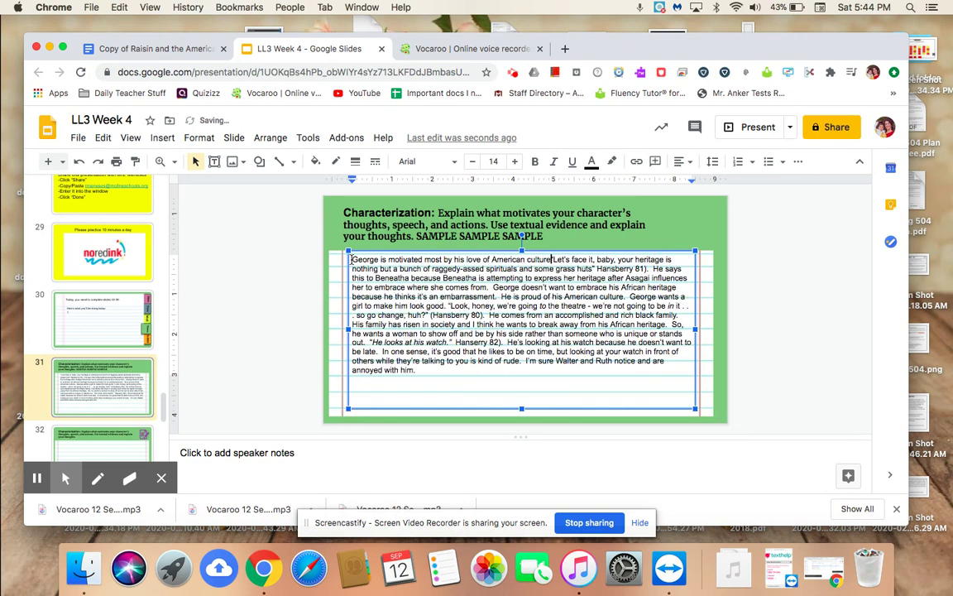
{"action": "type", "text": " and not his Afric"}
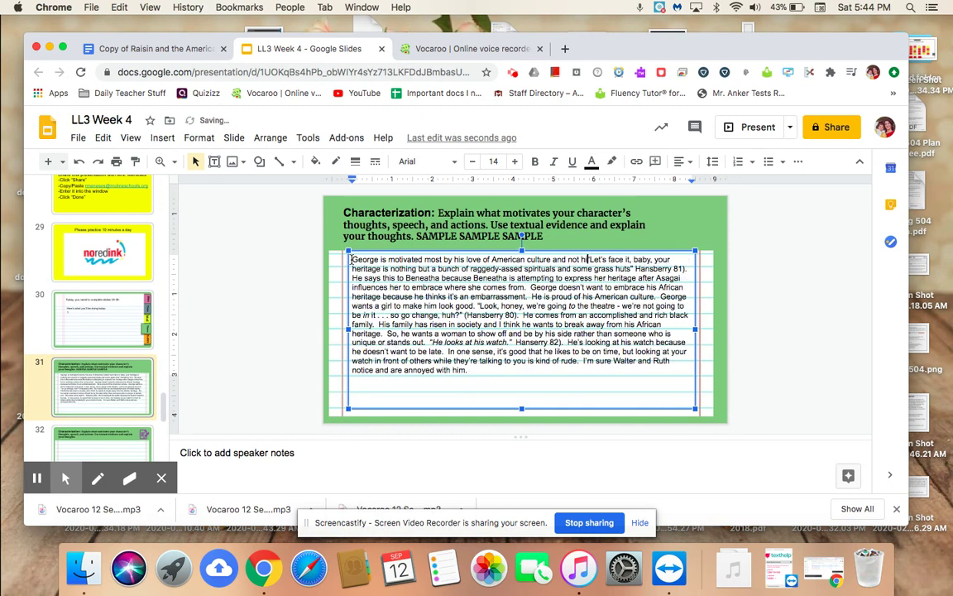
{"action": "type", "text": "an heritage"}
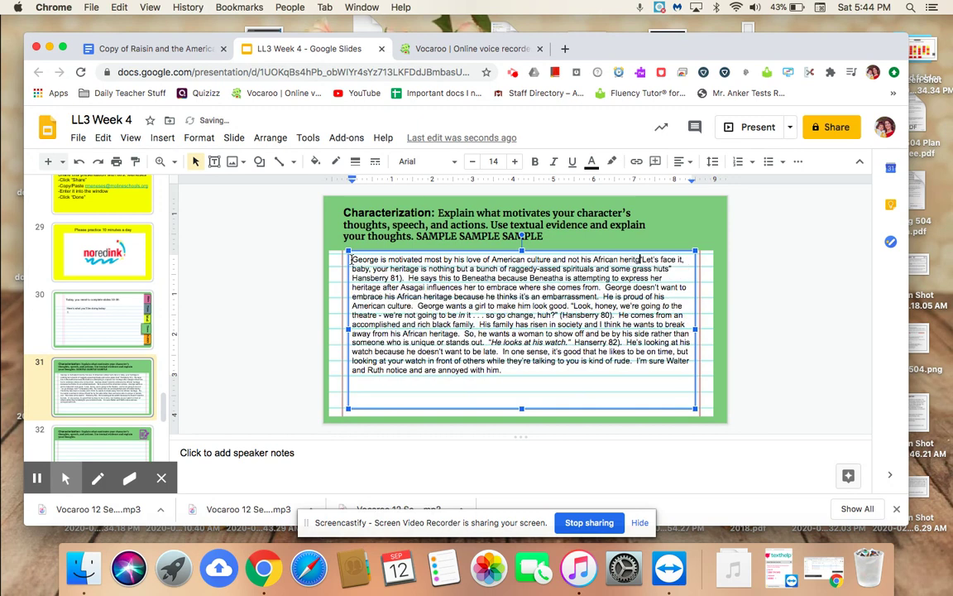
{"action": "type", "text": ".  "}
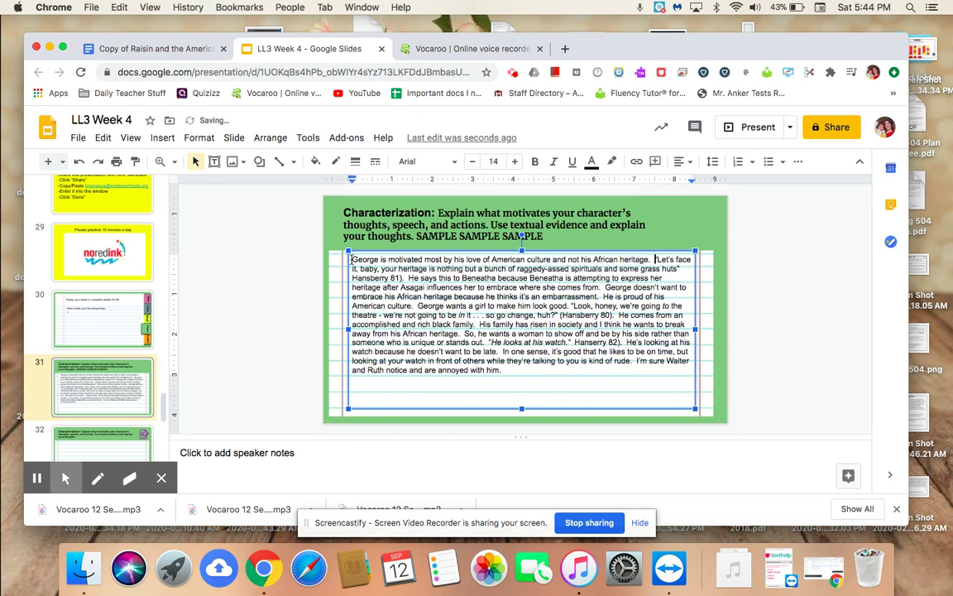
{"action": "type", "text": "He tells Be"}
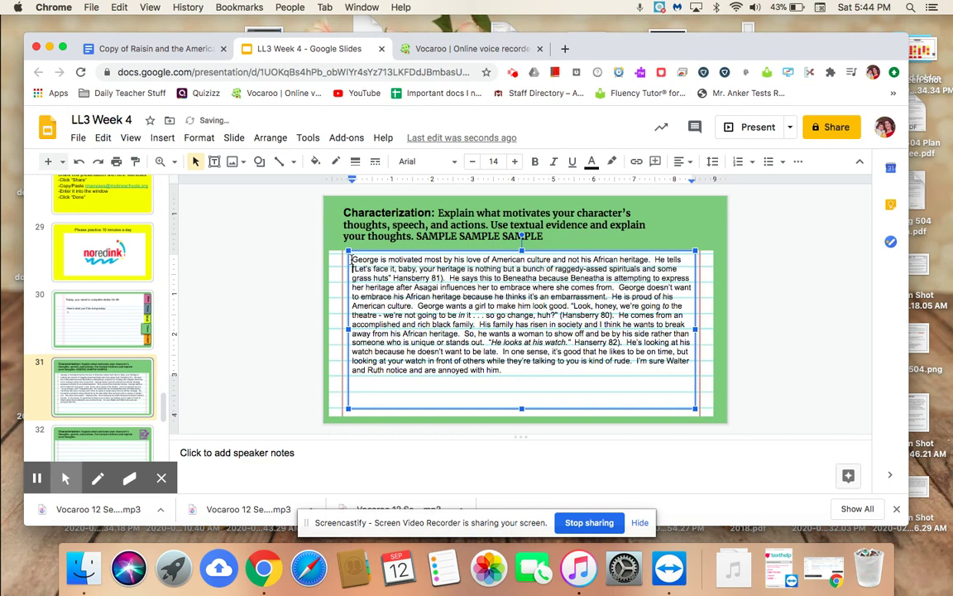
{"action": "type", "text": "neatha"}
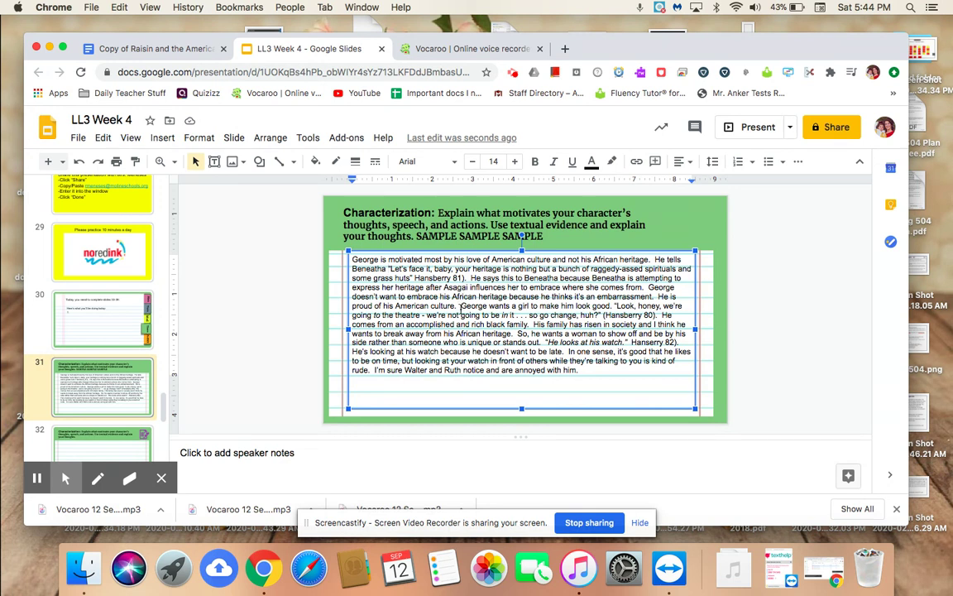
Insert 'In addition,' before 'George wants' to link the second point
{"action": "left_click_drag", "start_coordinate": [457, 305], "coordinate": [346, 263]}
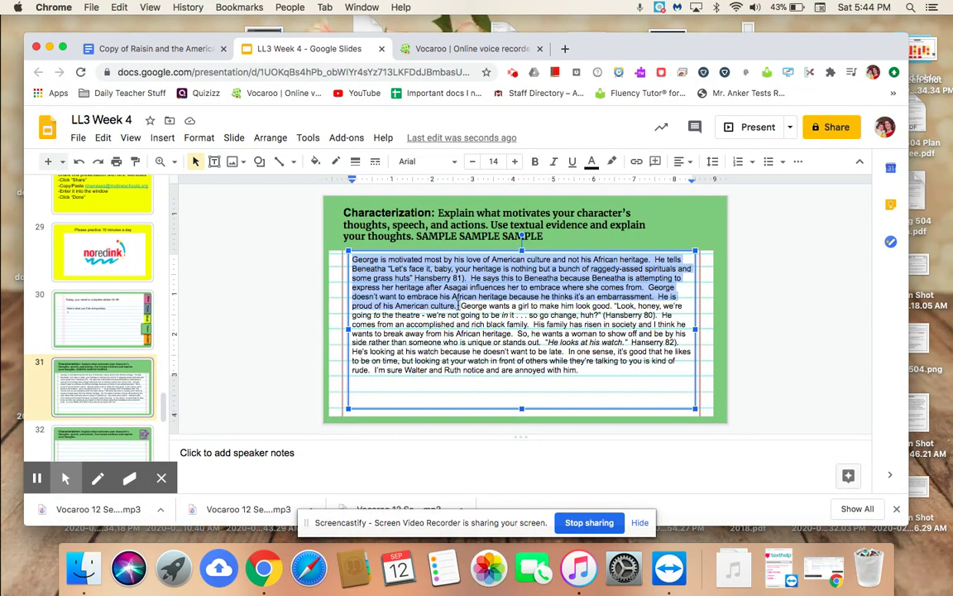
{"action": "left_click", "coordinate": [460, 305]}
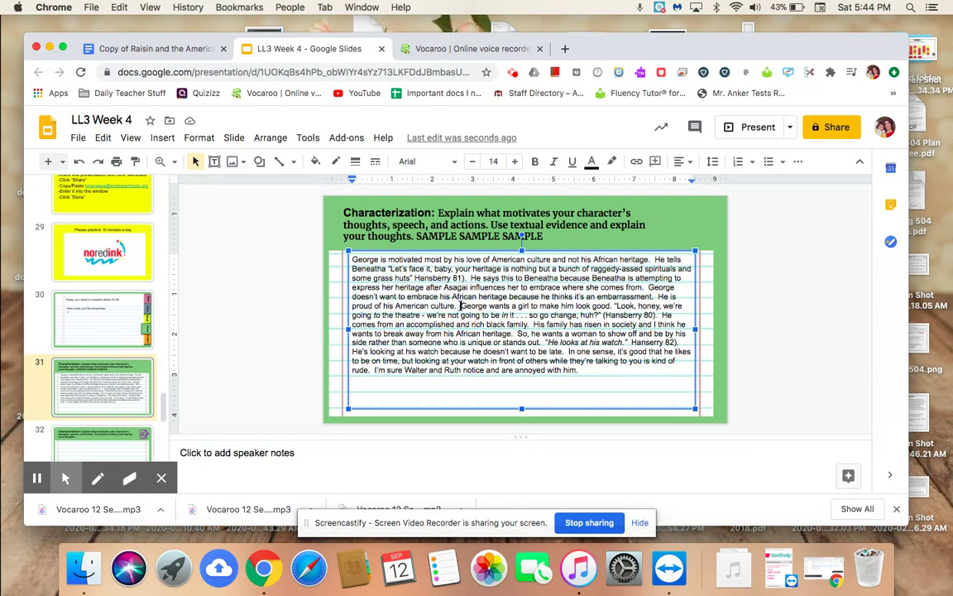
{"action": "left_click_drag", "start_coordinate": [460, 305], "coordinate": [516, 305]}
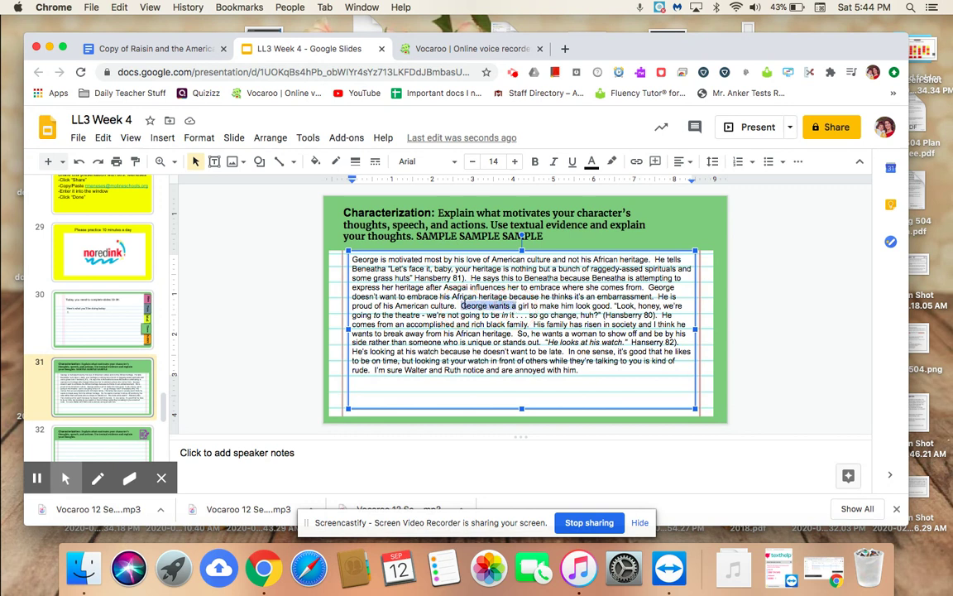
{"action": "left_click", "coordinate": [461, 305]}
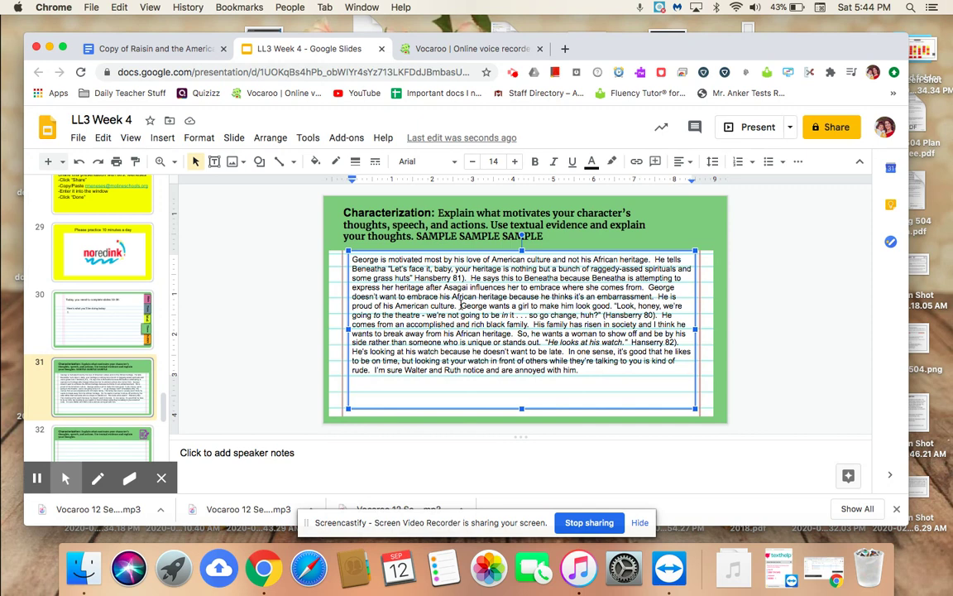
{"action": "type", "text": "In addition,"}
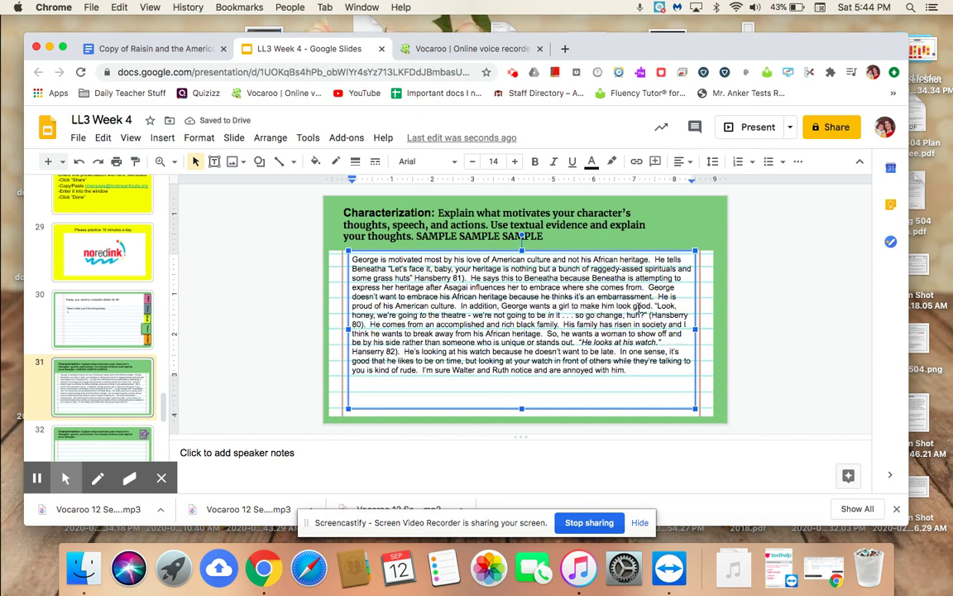
After 'look good.', add the lead-in 'When he sees Beneatha all dressed up in her African robes, he says,'
{"action": "left_click", "coordinate": [654, 305]}
{"action": "type", "text": "When he see"}
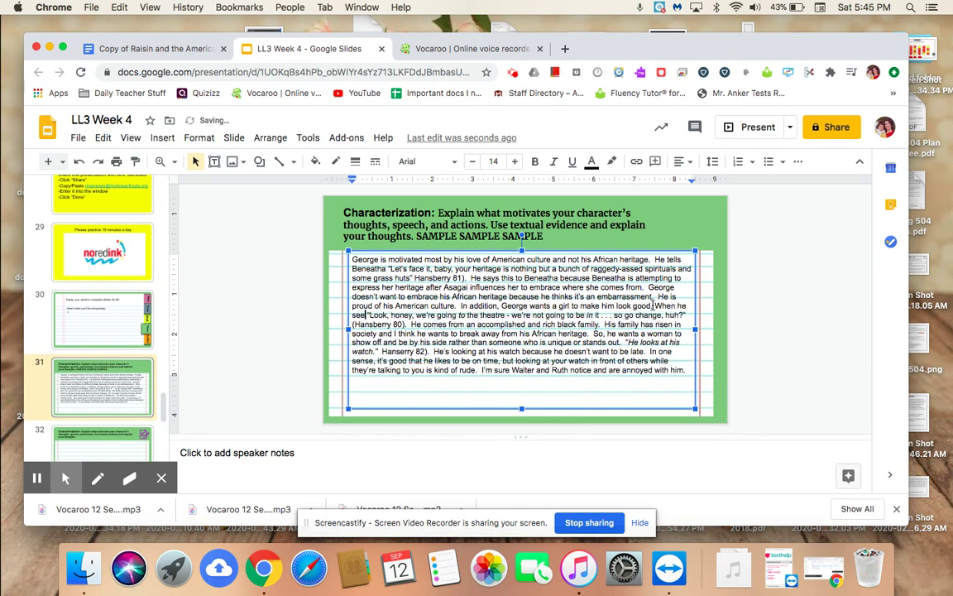
{"action": "type", "text": "s B"}
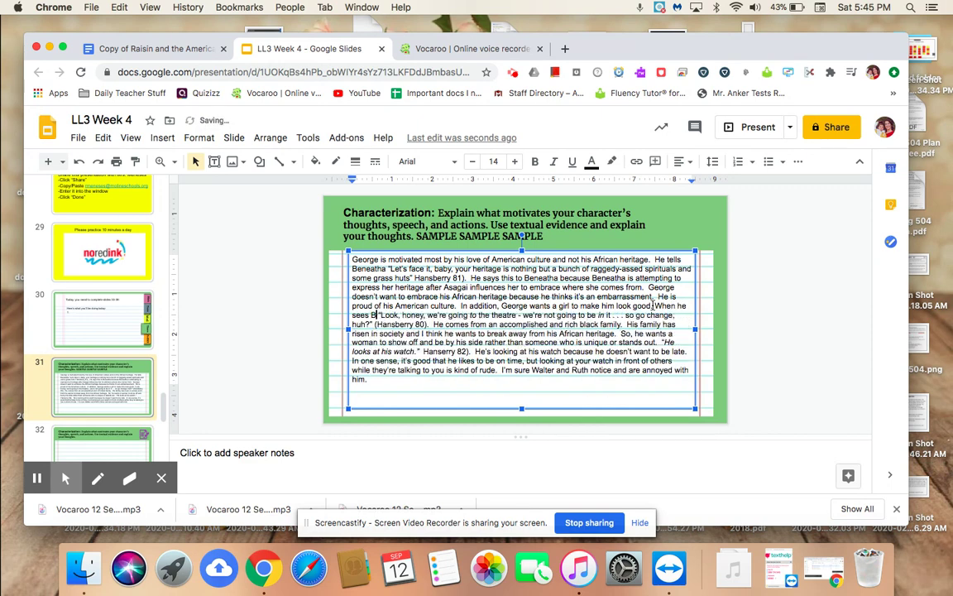
{"action": "type", "text": "eneatha, he say"}
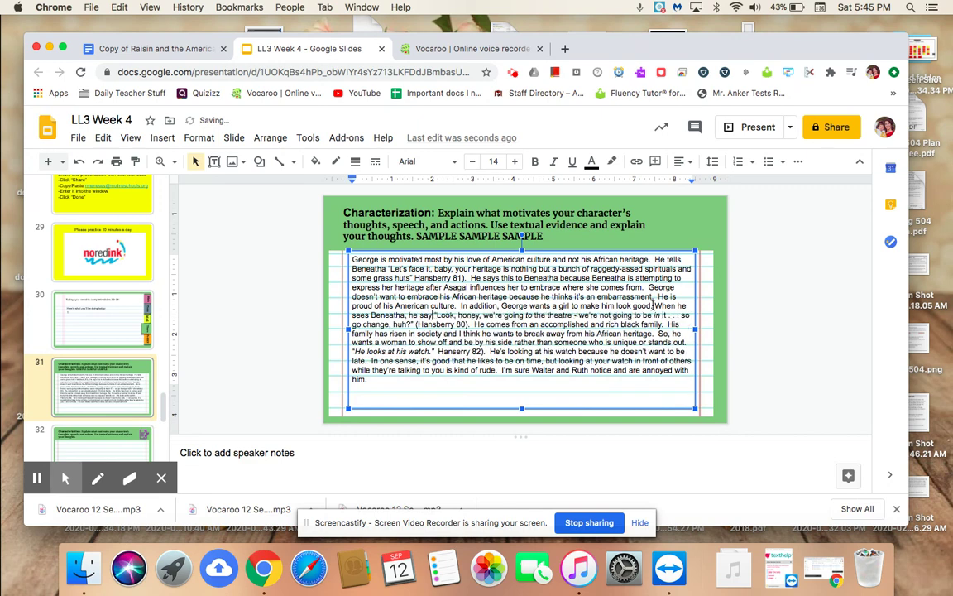
{"action": "key", "text": "BackSpace"}
{"action": "key", "text": "BackSpace"}
{"action": "key", "text": "BackSpace"}
{"action": "key", "text": "BackSpace"}
{"action": "key", "text": "BackSpace"}
{"action": "key", "text": "BackSpace"}
{"action": "key", "text": "BackSpace"}
{"action": "key", "text": "BackSpace"}
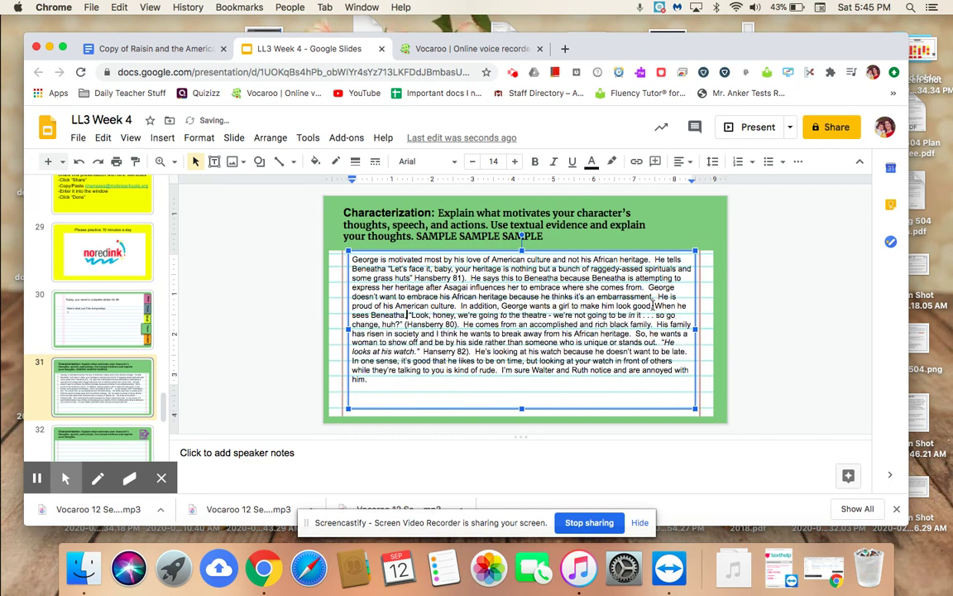
{"action": "type", "text": "an"}
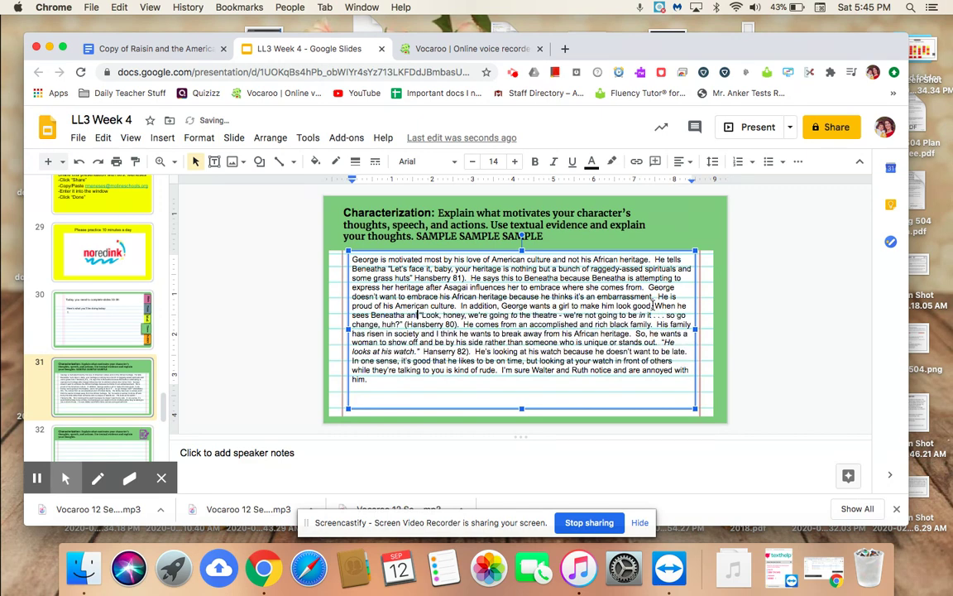
{"action": "key", "text": "BackSpace"}
{"action": "type", "text": "ll dress"}
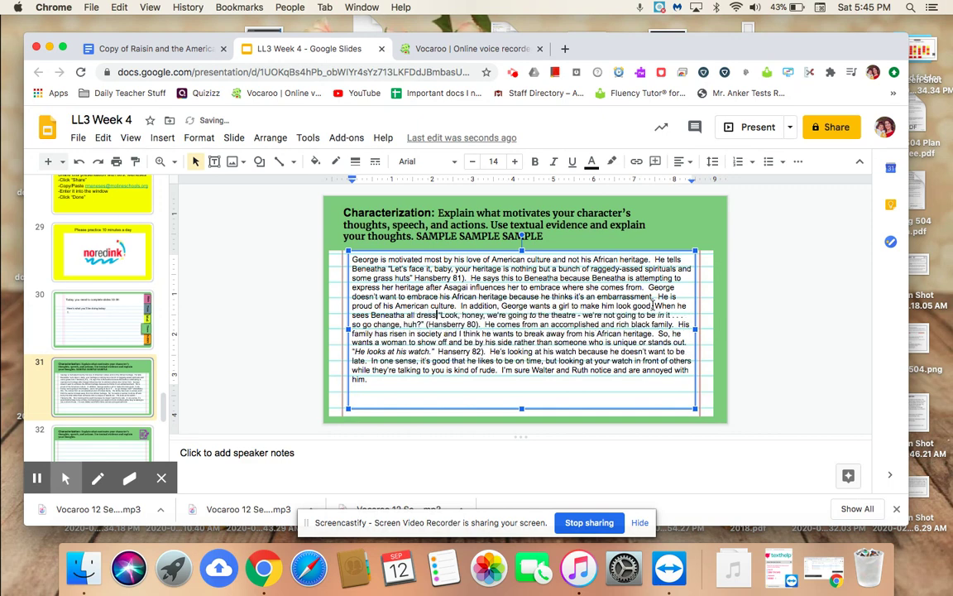
{"action": "type", "text": "ed up in "}
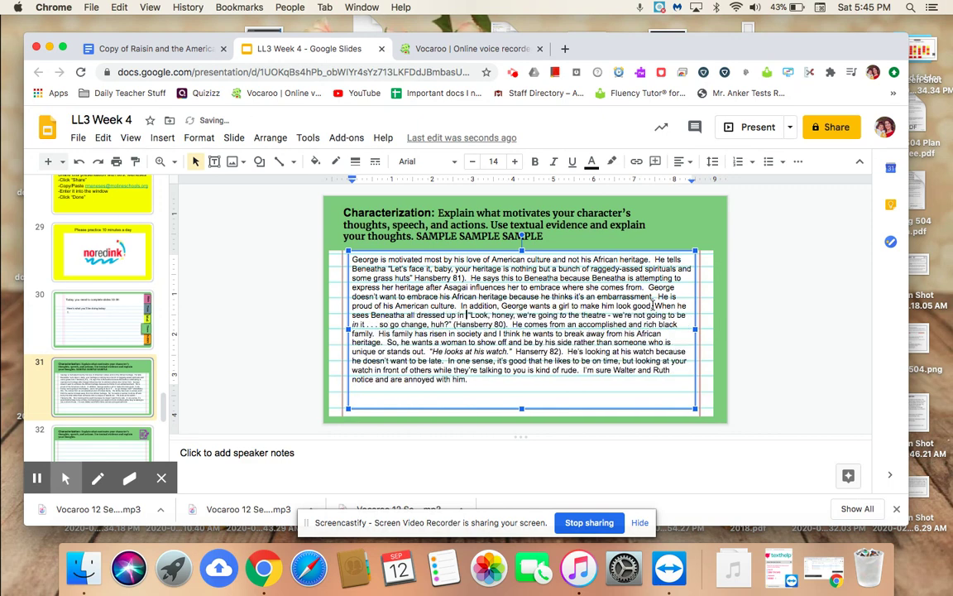
{"action": "type", "text": "her African "}
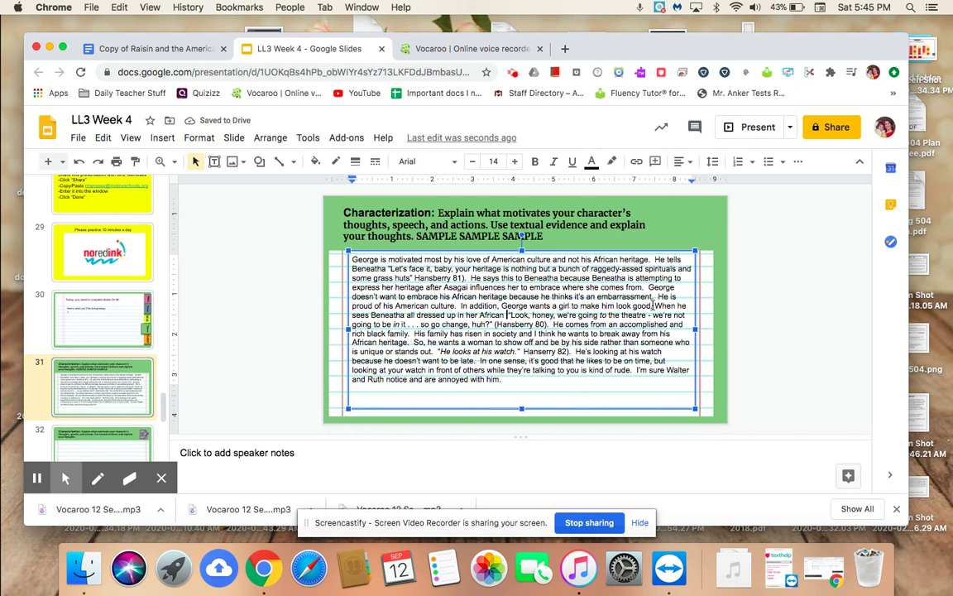
{"action": "type", "text": "robes"}
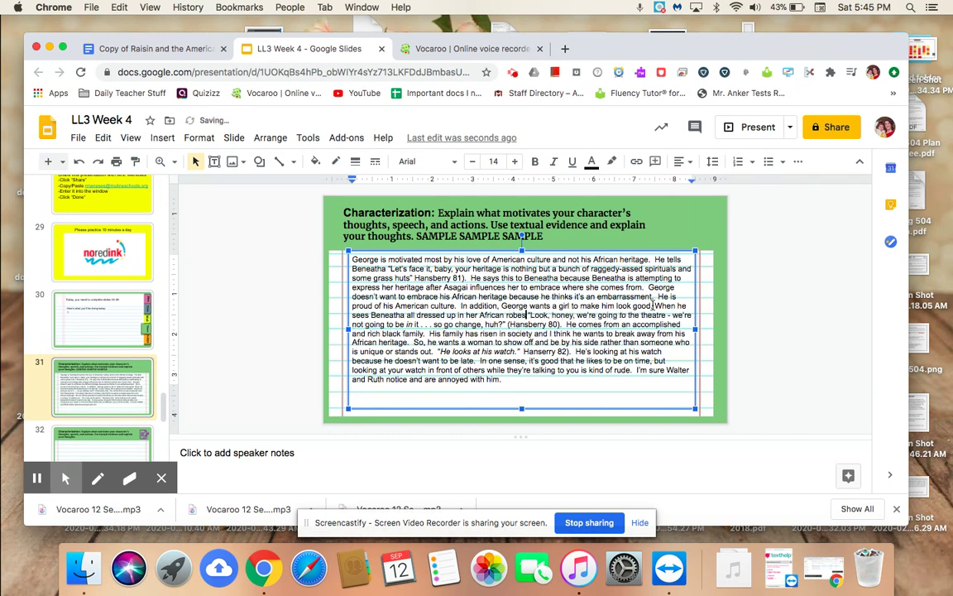
{"action": "type", "text": ", he says,"}
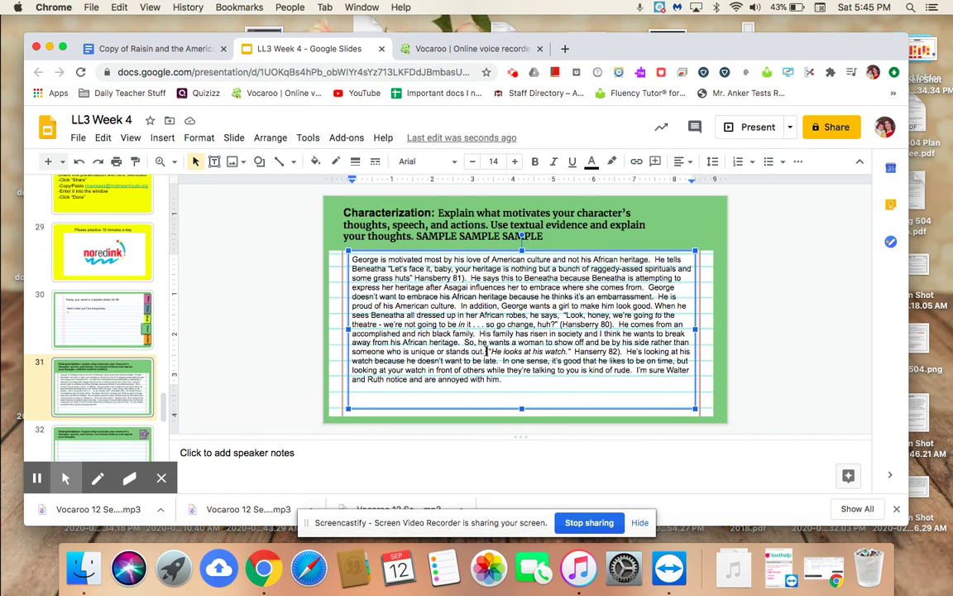
After 'stands out.', add the sentence 'Therefore, he'd rather Beneatha look "American."'
{"action": "left_click_drag", "start_coordinate": [486, 352], "coordinate": [404, 334]}
{"action": "left_click", "coordinate": [437, 351]}
{"action": "type", "text": "Therefore, he'd rath"}
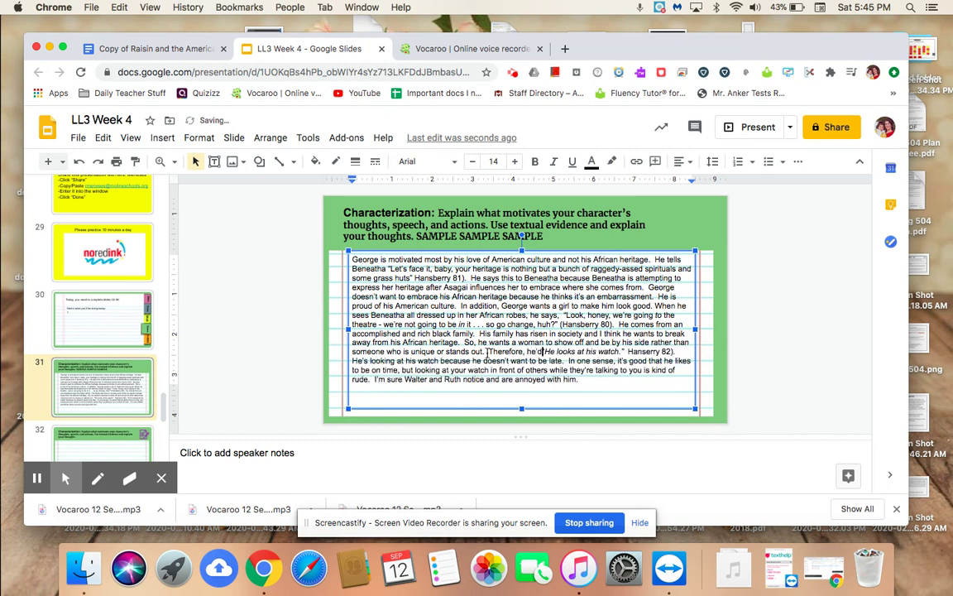
{"action": "type", "text": "er Beneatha"}
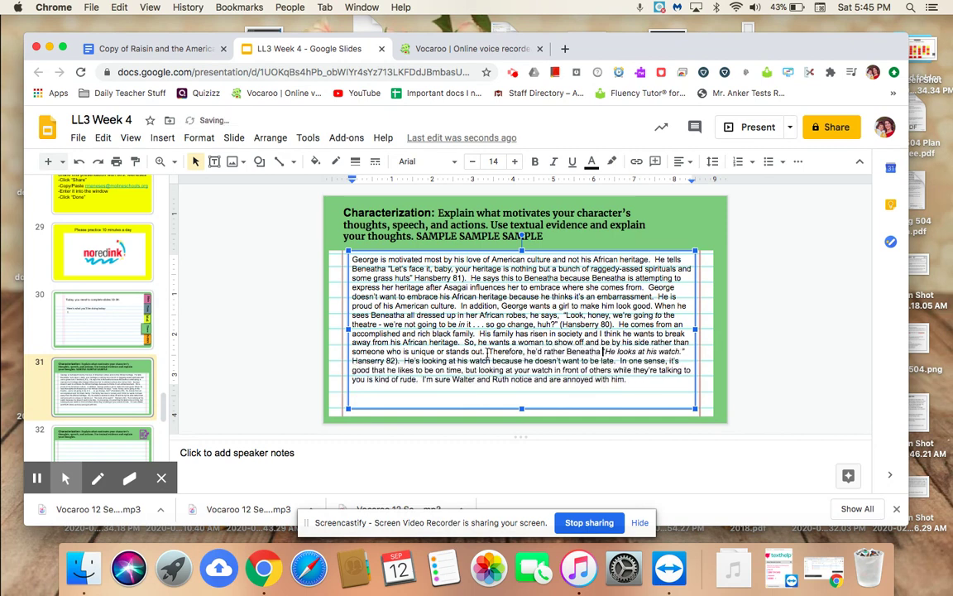
{"action": "type", "text": " \"look \"Am"}
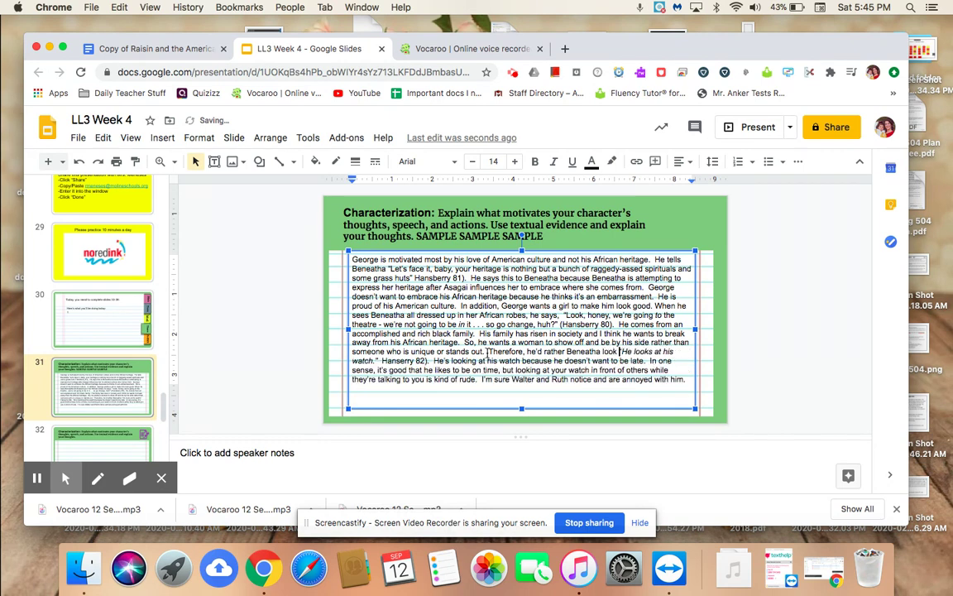
{"action": "type", "text": "erican.\""}
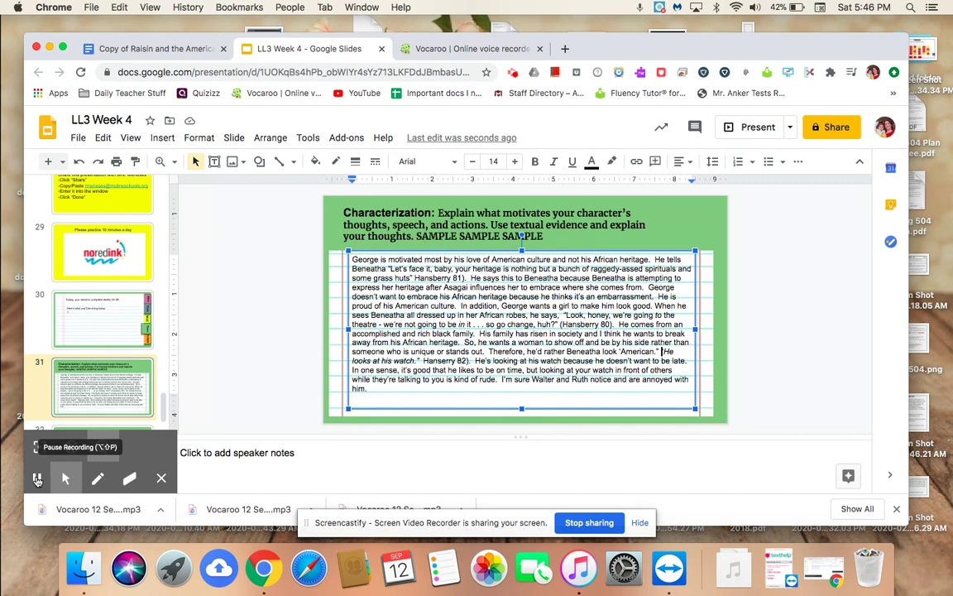
{"action": "left_click", "coordinate": [661, 352]}
Delete the watch quote and its explanation, along with the leftover empty line
{"action": "key", "text": "Return"}
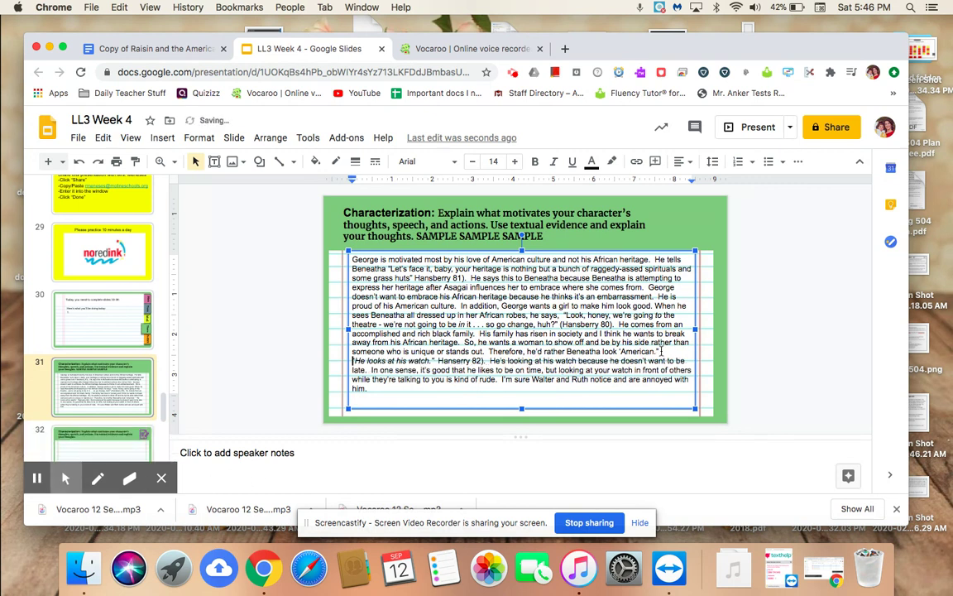
{"action": "key", "text": "Return"}
{"action": "key", "text": "Delete"}
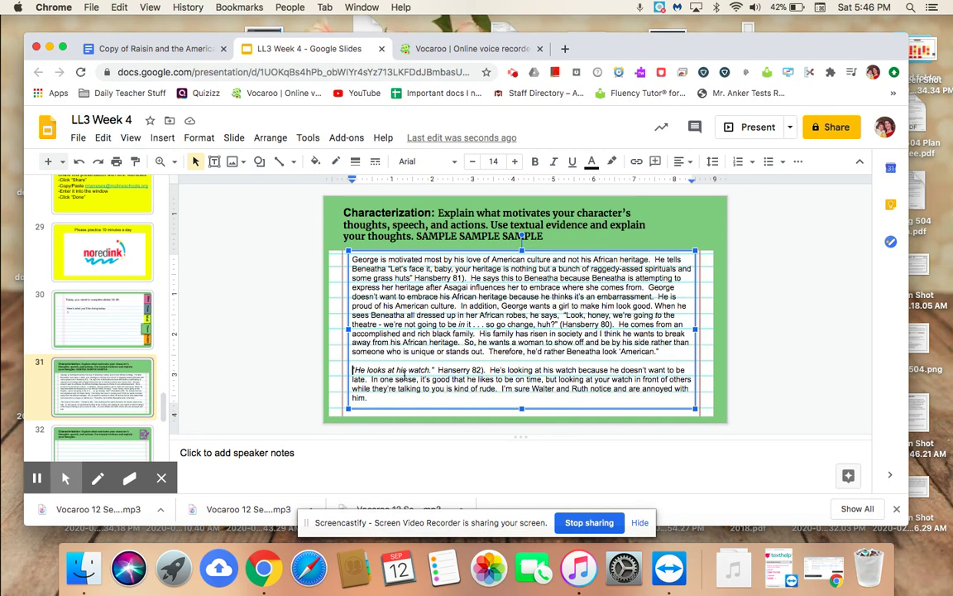
{"action": "type", "text": "\""}
{"action": "left_click_drag", "start_coordinate": [374, 397], "coordinate": [356, 371]}
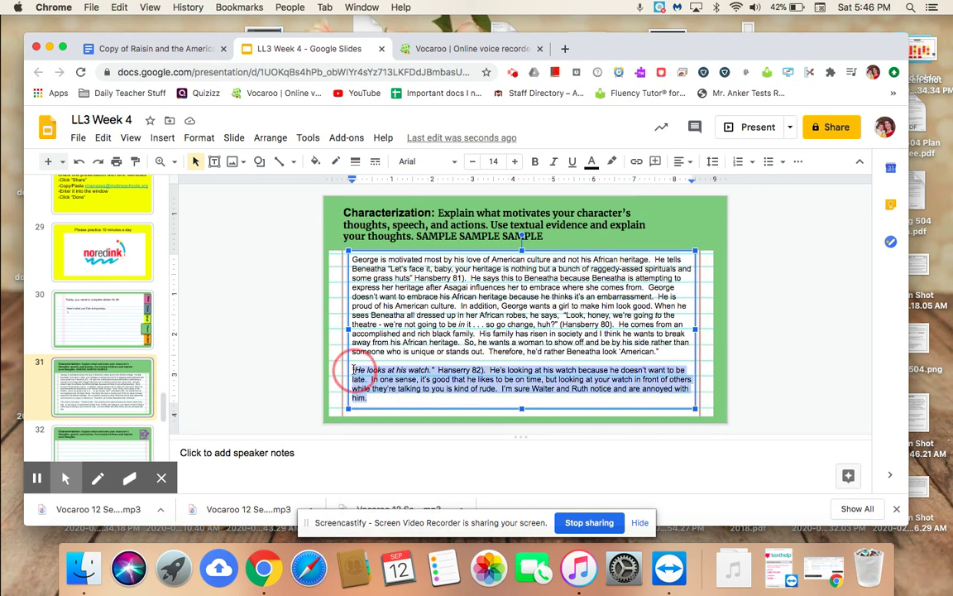
{"action": "key", "text": "BackSpace"}
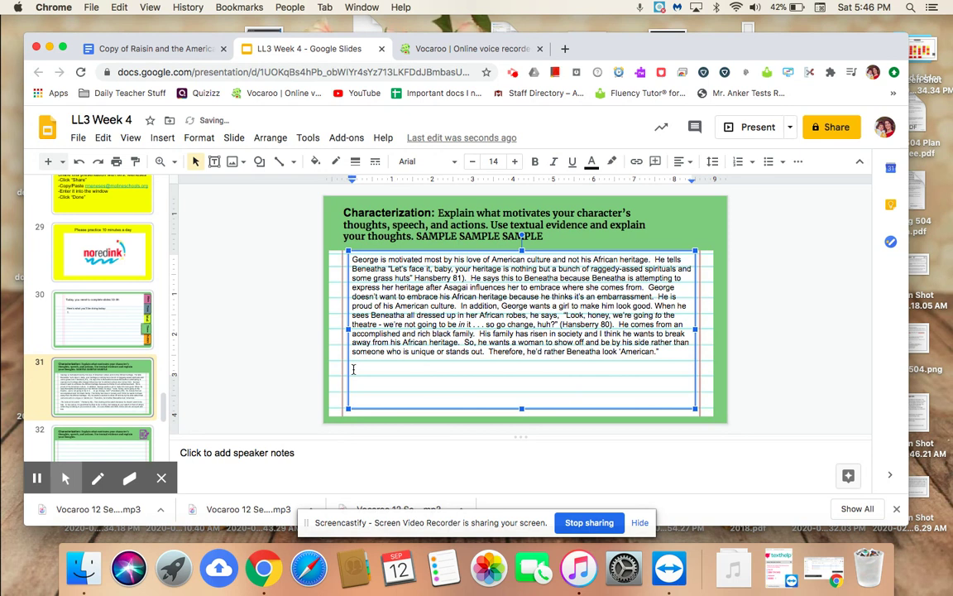
{"action": "key", "text": "BackSpace"}
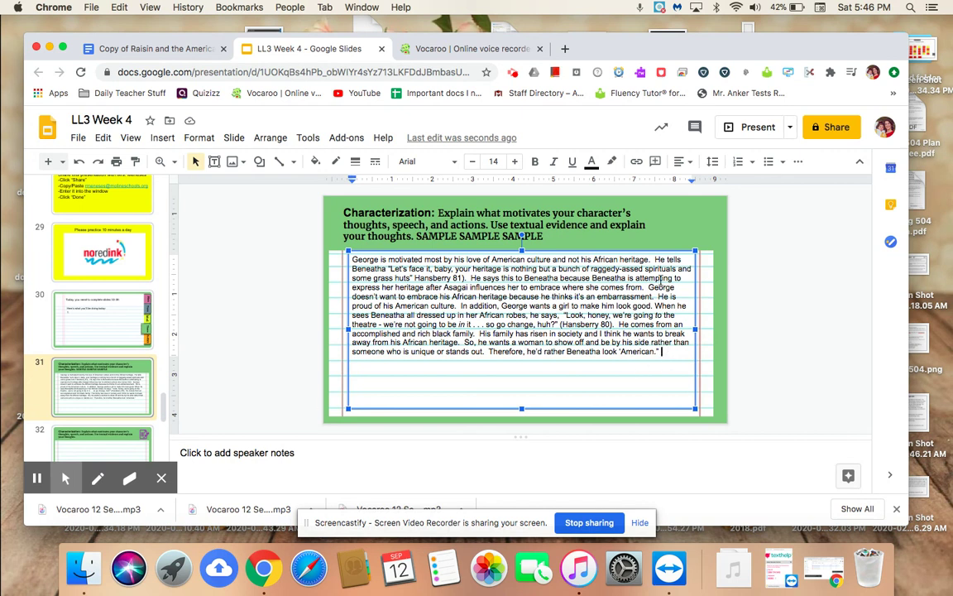
Copy the topic sentence to the paragraph's end after 'American.' and prefix it with 'As you can see,'
{"action": "left_click_drag", "start_coordinate": [650, 258], "coordinate": [354, 258]}
{"action": "key", "text": "super+c"}
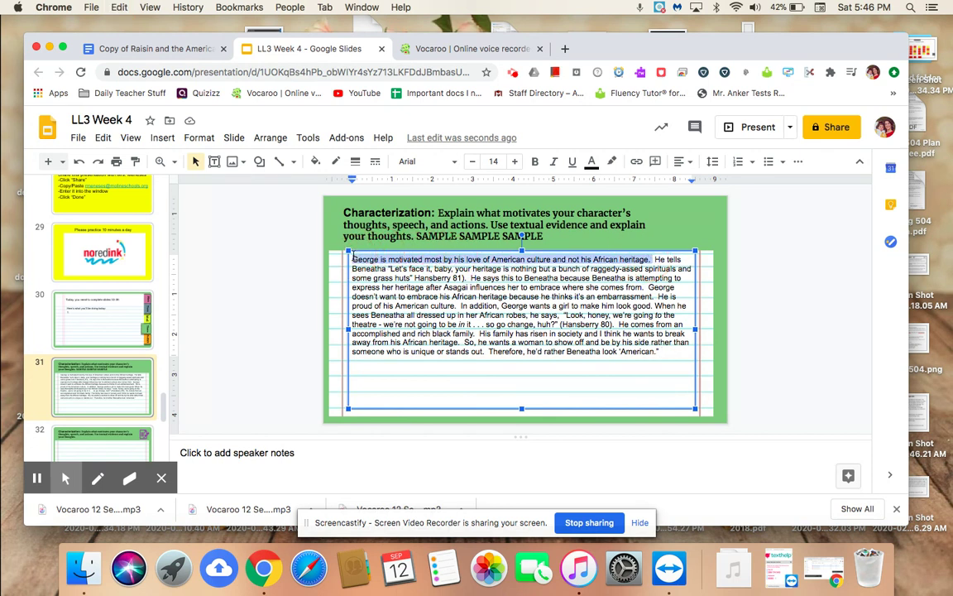
{"action": "left_click", "coordinate": [671, 343]}
{"action": "left_click", "coordinate": [670, 351]}
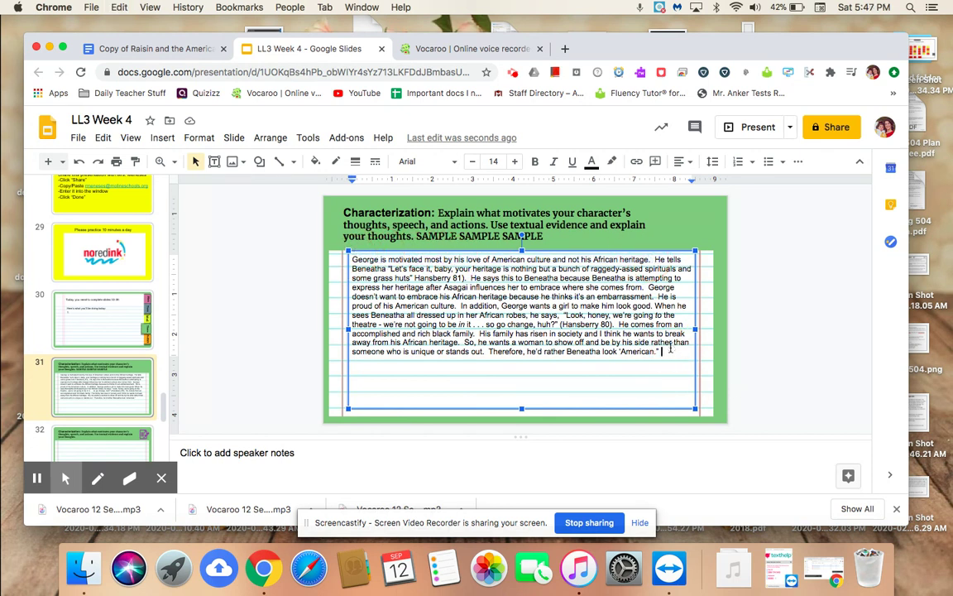
{"action": "key", "text": "super+v"}
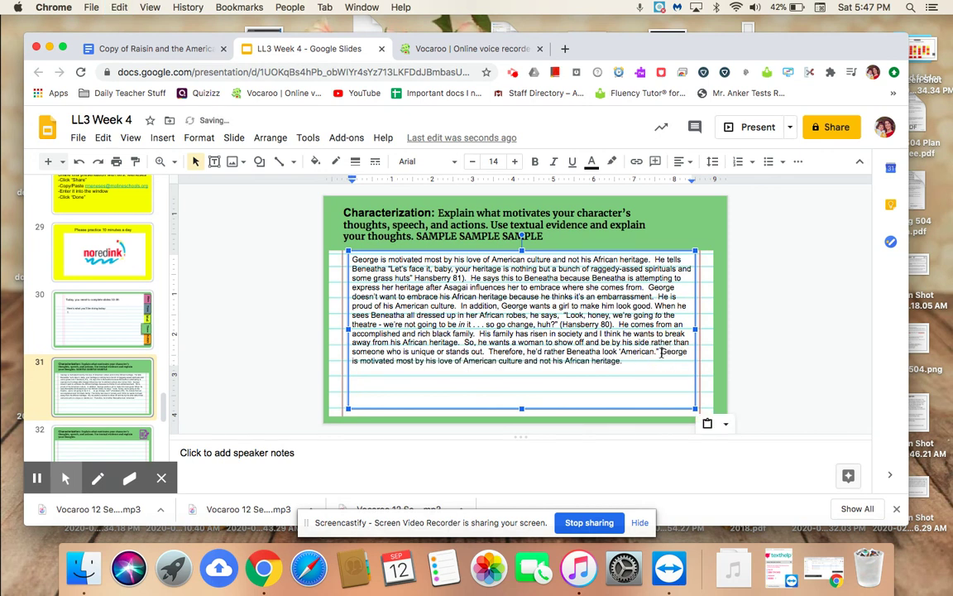
{"action": "left_click", "coordinate": [661, 352]}
{"action": "type", "text": "As you can see,"}
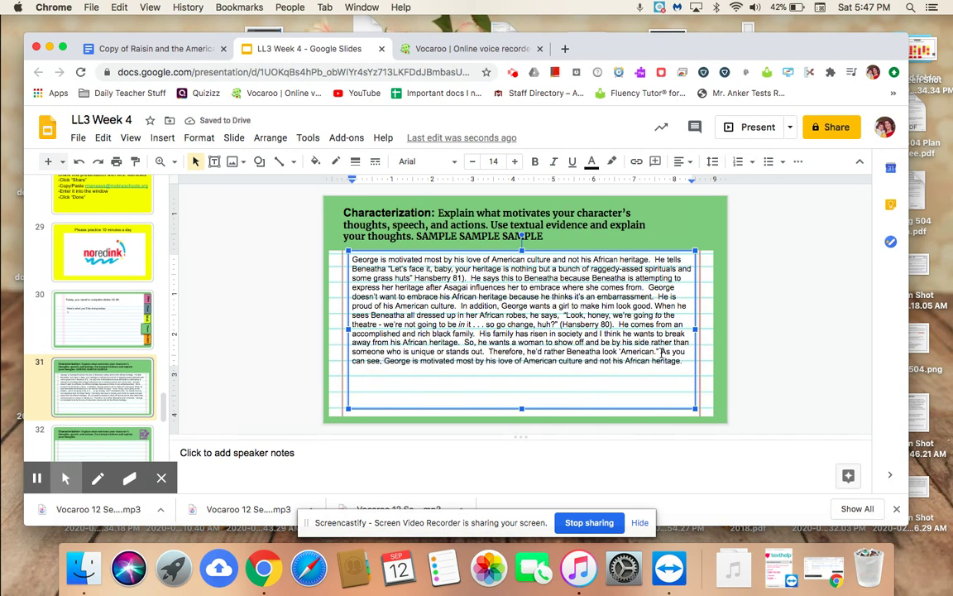
Reword it to 'American culture is very important to George who would rather not identify himself as an African.'
{"action": "left_click_drag", "start_coordinate": [525, 365], "coordinate": [386, 365]}
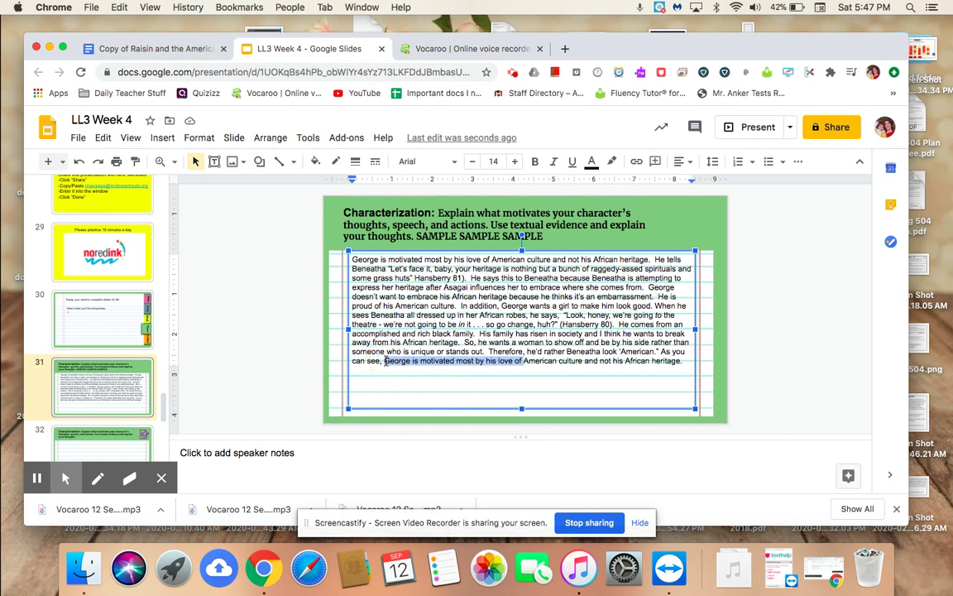
{"action": "key", "text": "BackSpace"}
{"action": "left_click", "coordinate": [447, 361]}
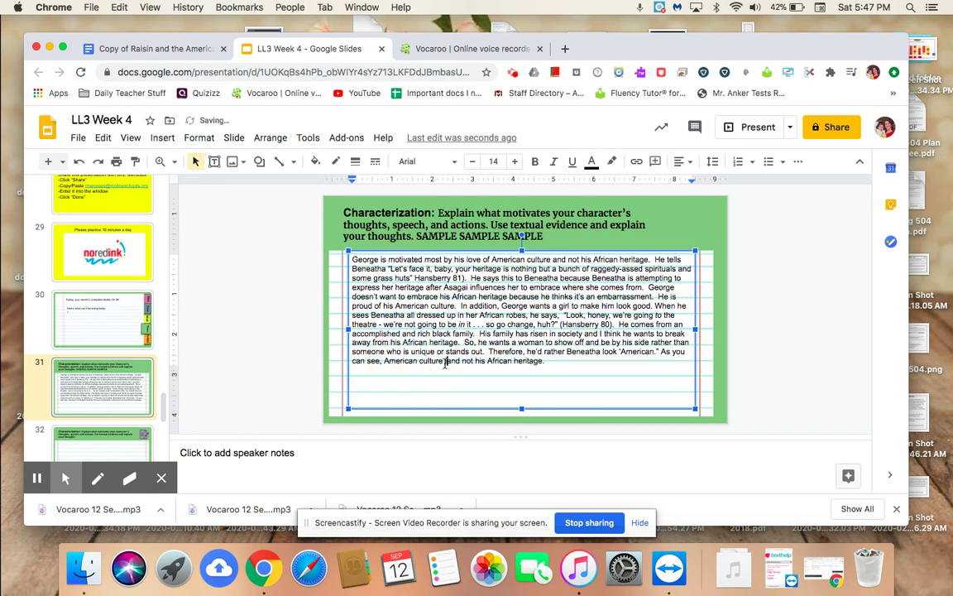
{"action": "type", "text": "is very "}
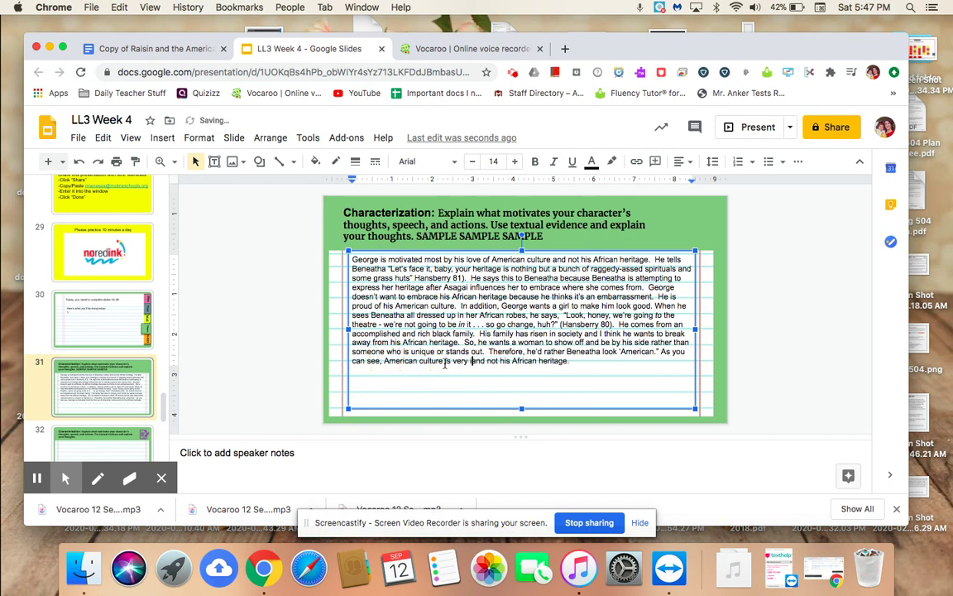
{"action": "type", "text": "important to G"}
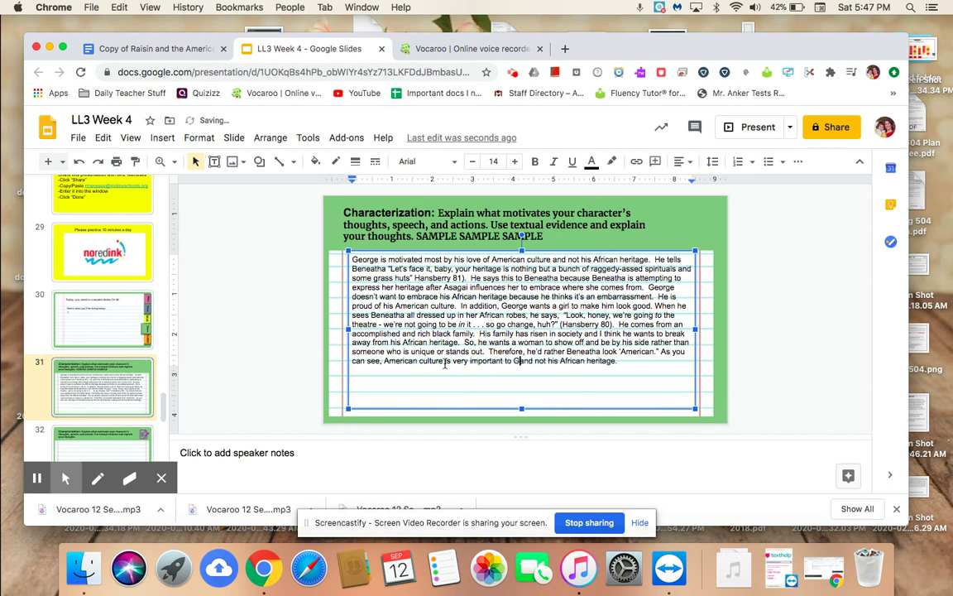
{"action": "type", "text": "eorge and"}
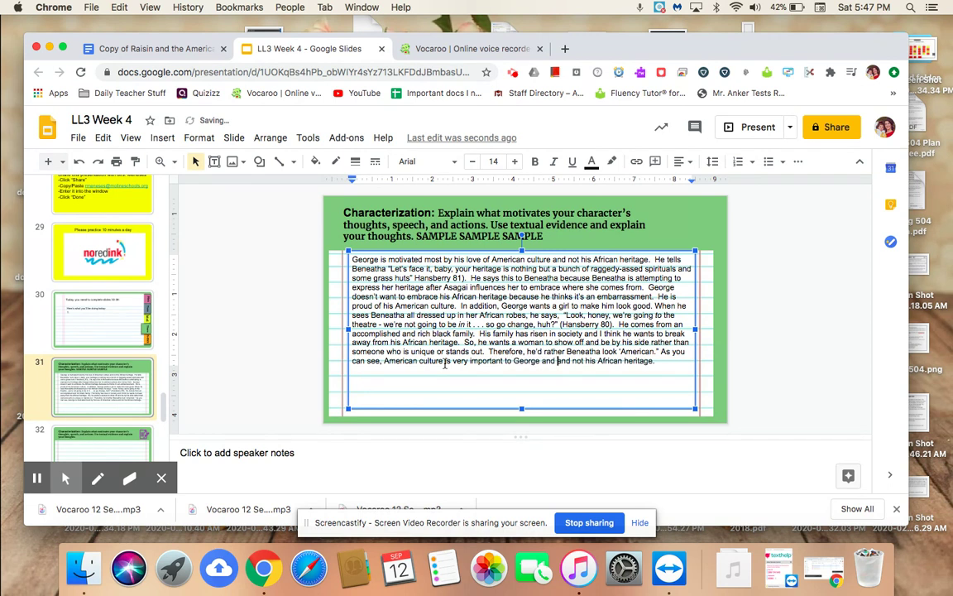
{"action": "key", "text": "BackSpace"}
{"action": "key", "text": "BackSpace"}
{"action": "key", "text": "BackSpace"}
{"action": "key", "text": "BackSpace"}
{"action": "type", "text": "who "}
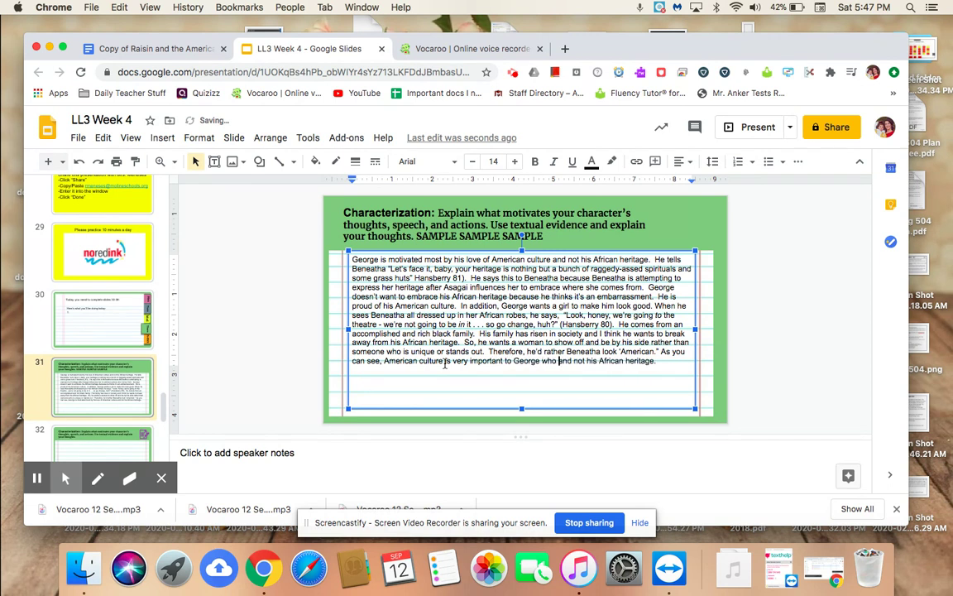
{"action": "type", "text": "would rather not"}
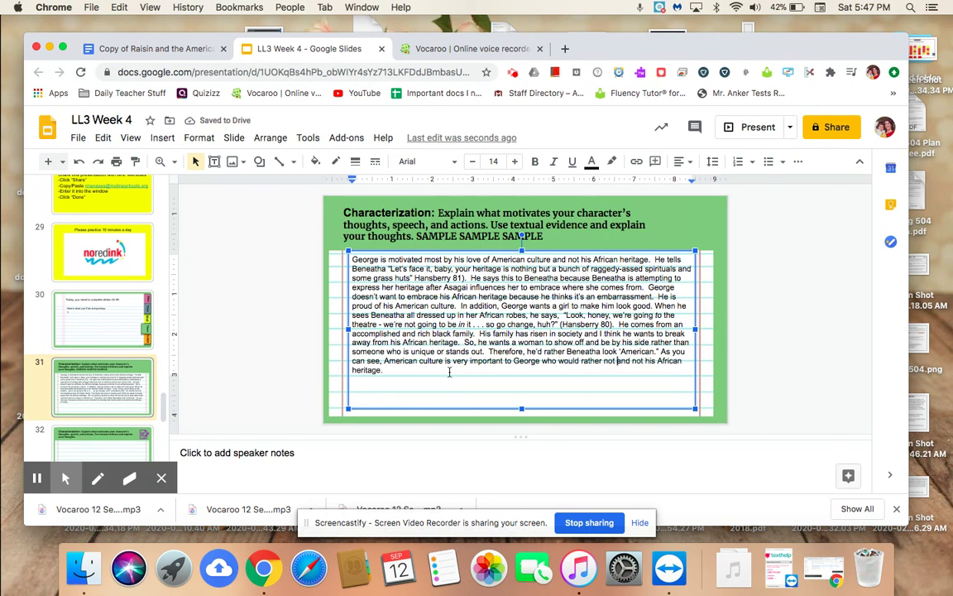
{"action": "left_click_drag", "start_coordinate": [434, 383], "coordinate": [599, 367]}
{"action": "left_click_drag", "start_coordinate": [673, 372], "coordinate": [617, 362]}
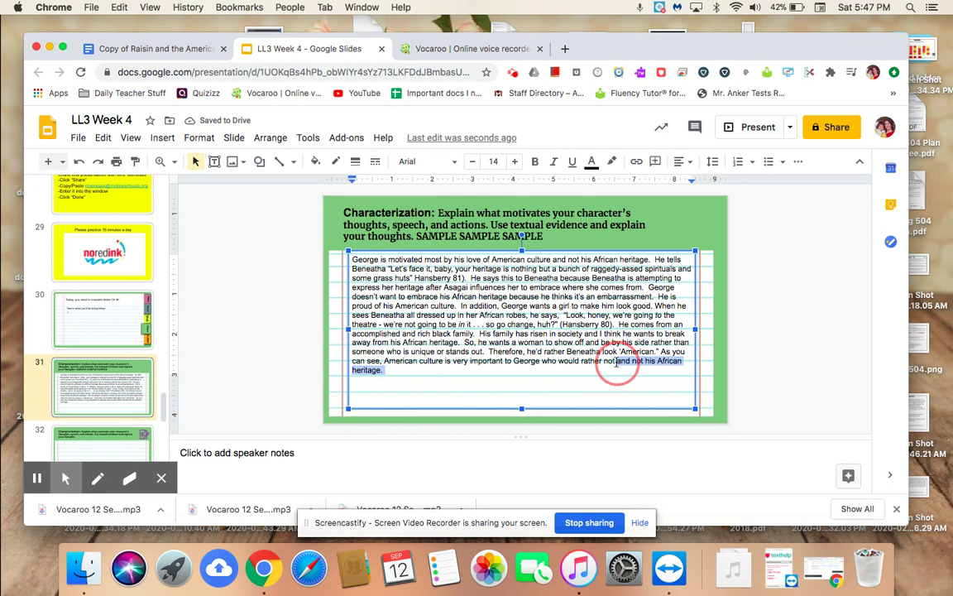
{"action": "key", "text": "BackSpace"}
{"action": "type", "text": "iden"}
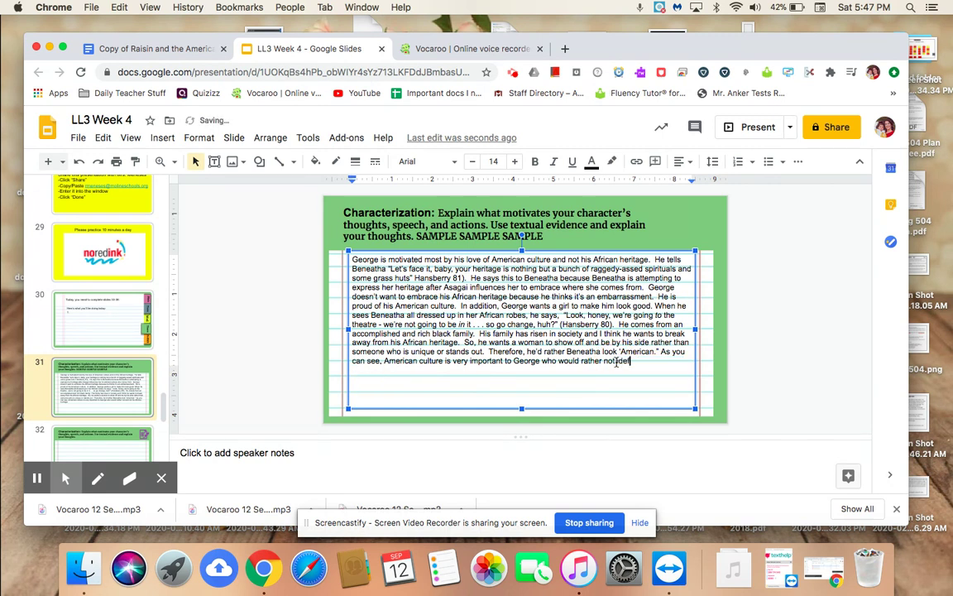
{"action": "type", "text": "tify himself"}
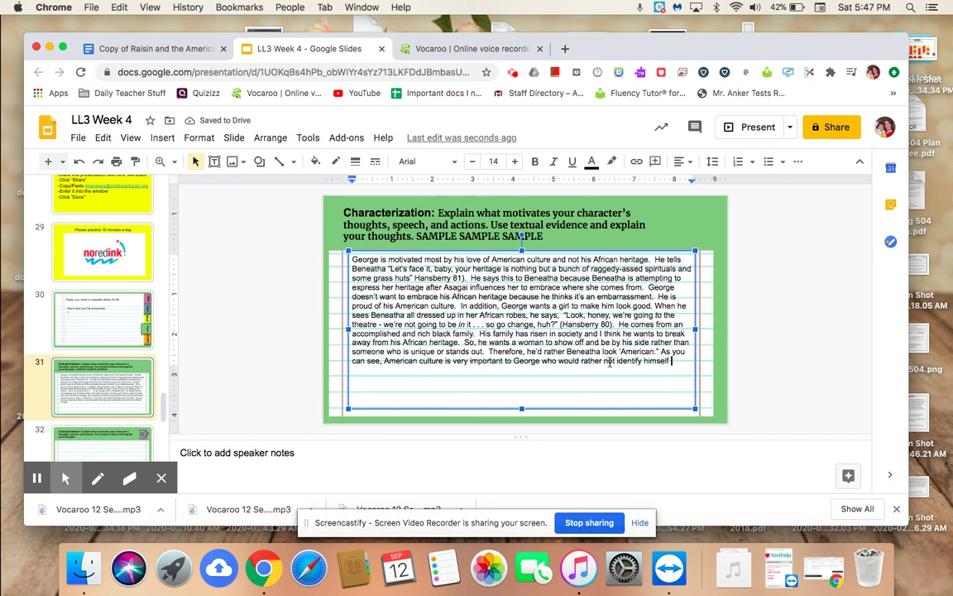
{"action": "mouse_move", "coordinate": [77, 484]}
{"action": "type", "text": "as an African."}
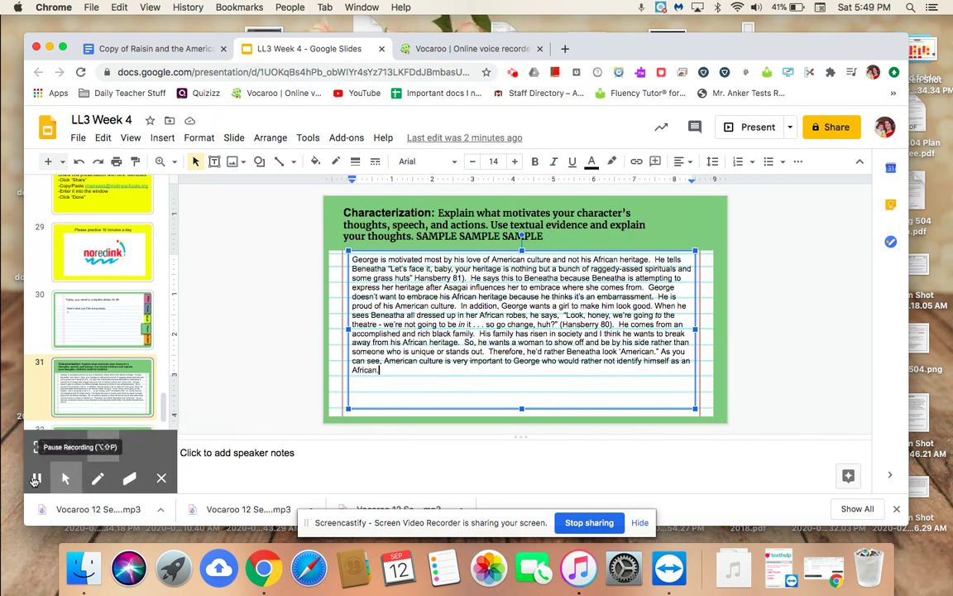
Add the opening parenthesis to (Hansberry 81) and delete the words 'I think'
{"action": "left_click", "coordinate": [451, 387]}
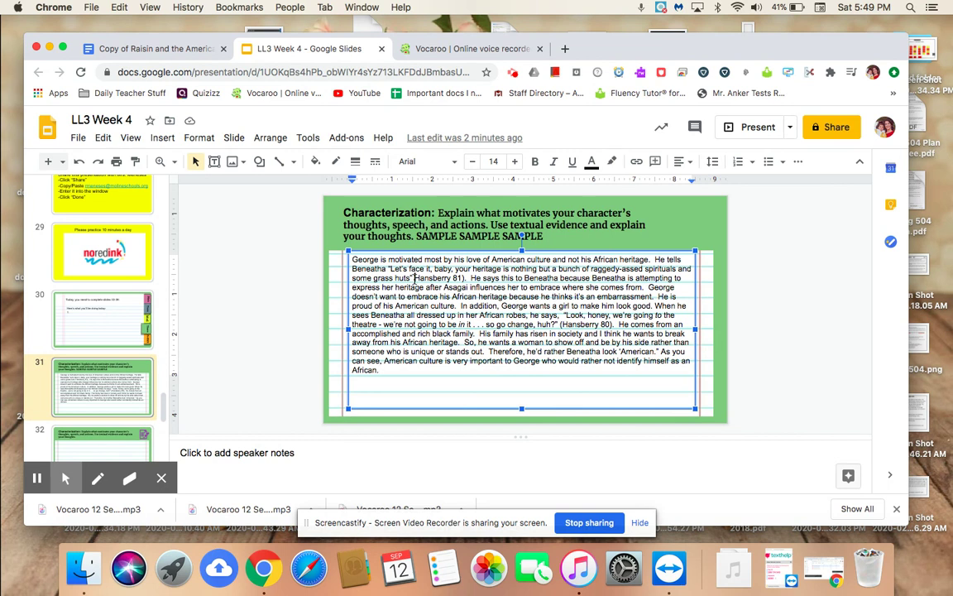
{"action": "type", "text": "("}
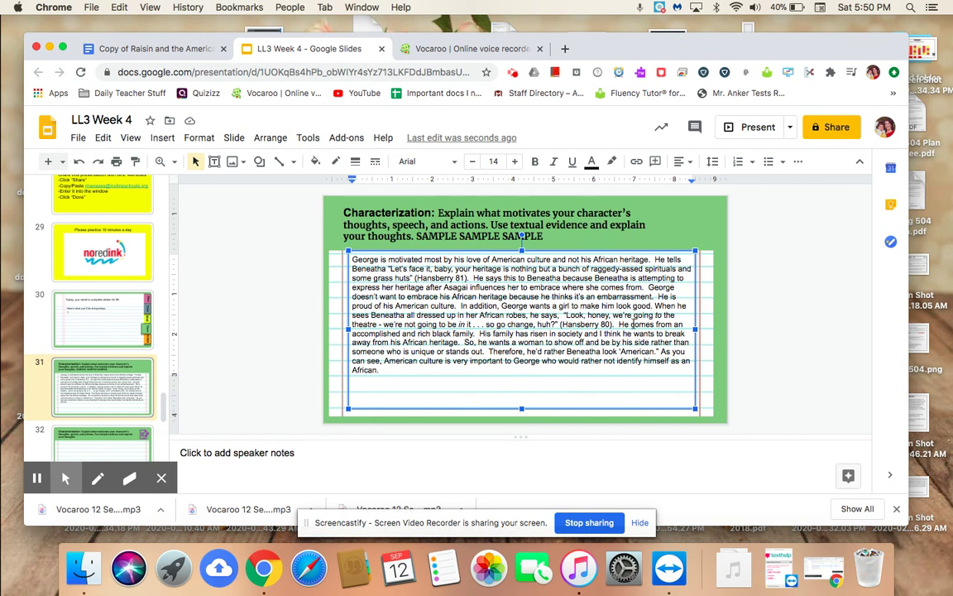
{"action": "left_click_drag", "start_coordinate": [622, 333], "coordinate": [597, 334]}
{"action": "key", "text": "BackSpace"}
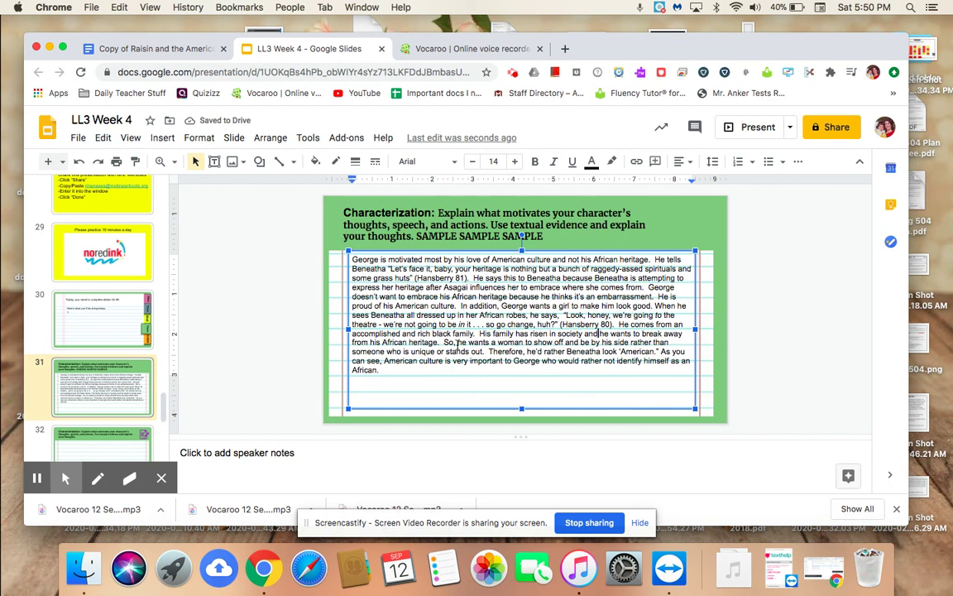
Replace 'So' with 'Thus,' and add the closing quote mark after 'American.'
{"action": "left_click", "coordinate": [453, 342]}
{"action": "key", "text": "BackSpace"}
{"action": "key", "text": "BackSpace"}
{"action": "type", "text": "Thus"}
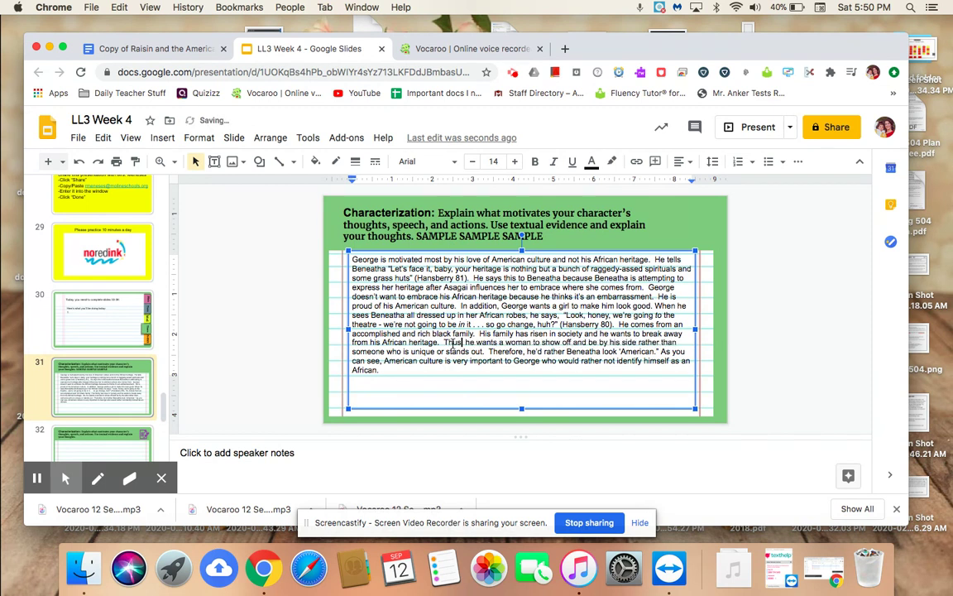
{"action": "type", "text": ","}
{"action": "left_click", "coordinate": [659, 351]}
{"action": "type", "text": "'"}
{"action": "scroll", "coordinate": [123, 335], "scroll_direction": "down", "scroll_amount": 2}
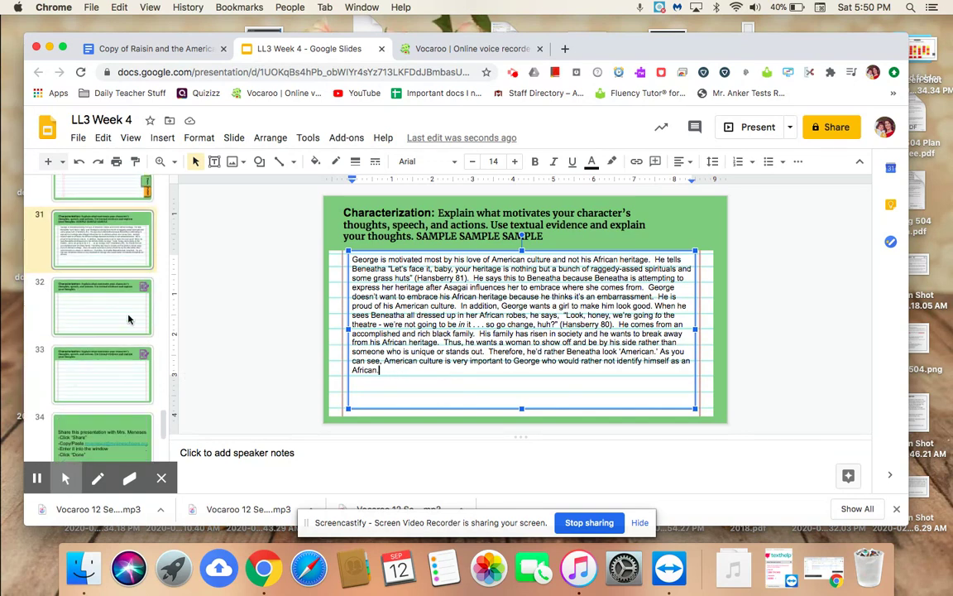
{"action": "left_click", "coordinate": [128, 319]}
{"action": "left_click", "coordinate": [120, 374]}
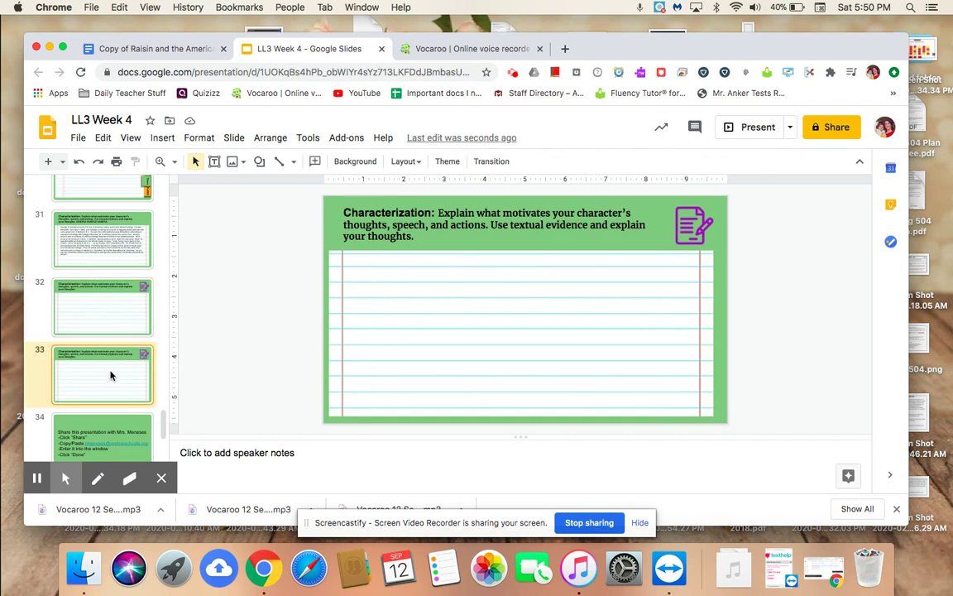
{"action": "left_click", "coordinate": [124, 321]}
{"action": "left_click", "coordinate": [120, 248]}
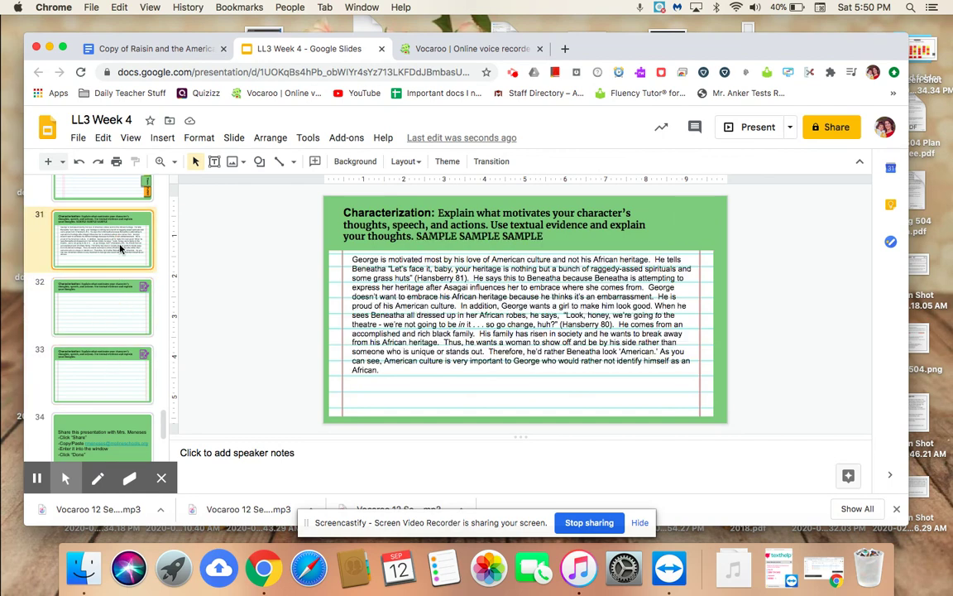